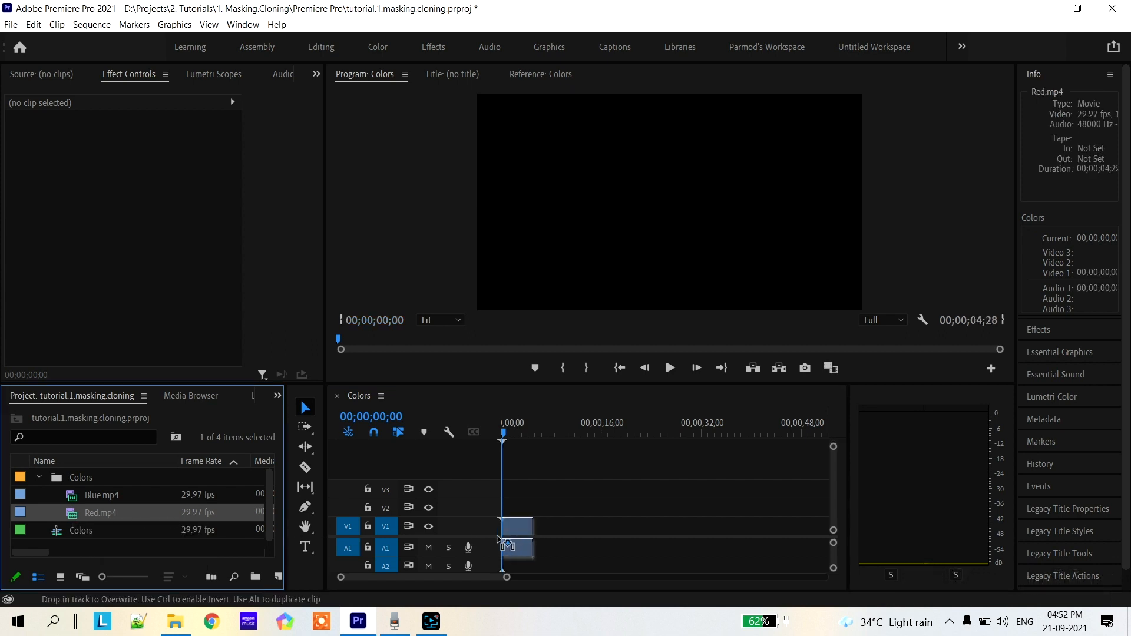
Place Blue.mp4 directly after the Red.mp4 clip on track V1 and preview both clips
{"action": "left_click_drag", "start_coordinate": [73, 497], "coordinate": [540, 525]}
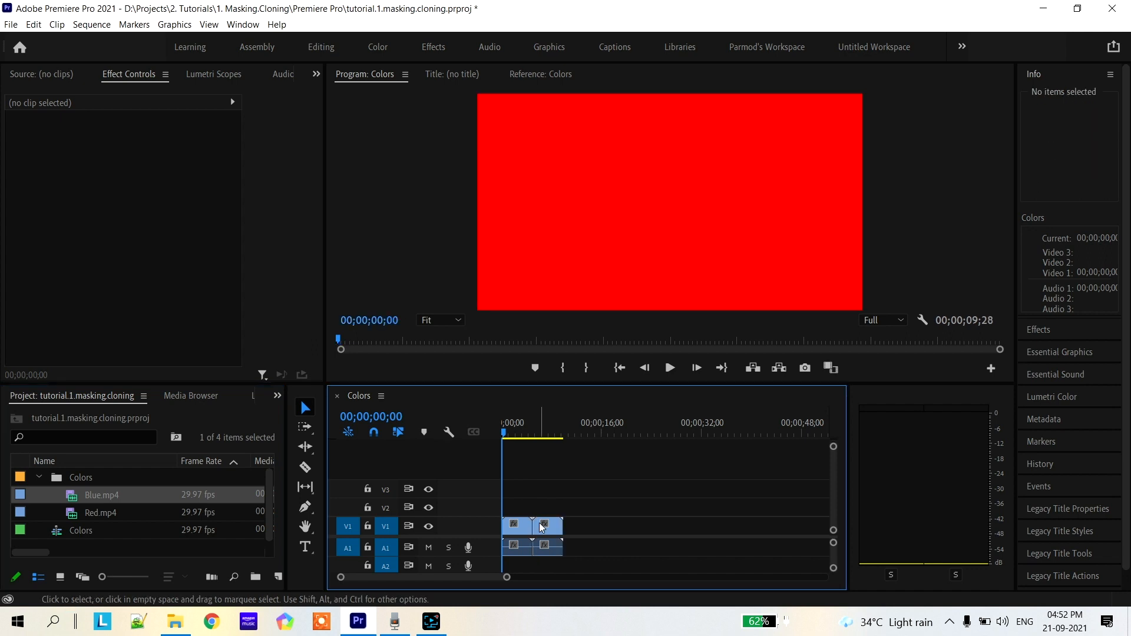
{"action": "left_click_drag", "start_coordinate": [504, 437], "coordinate": [552, 441]}
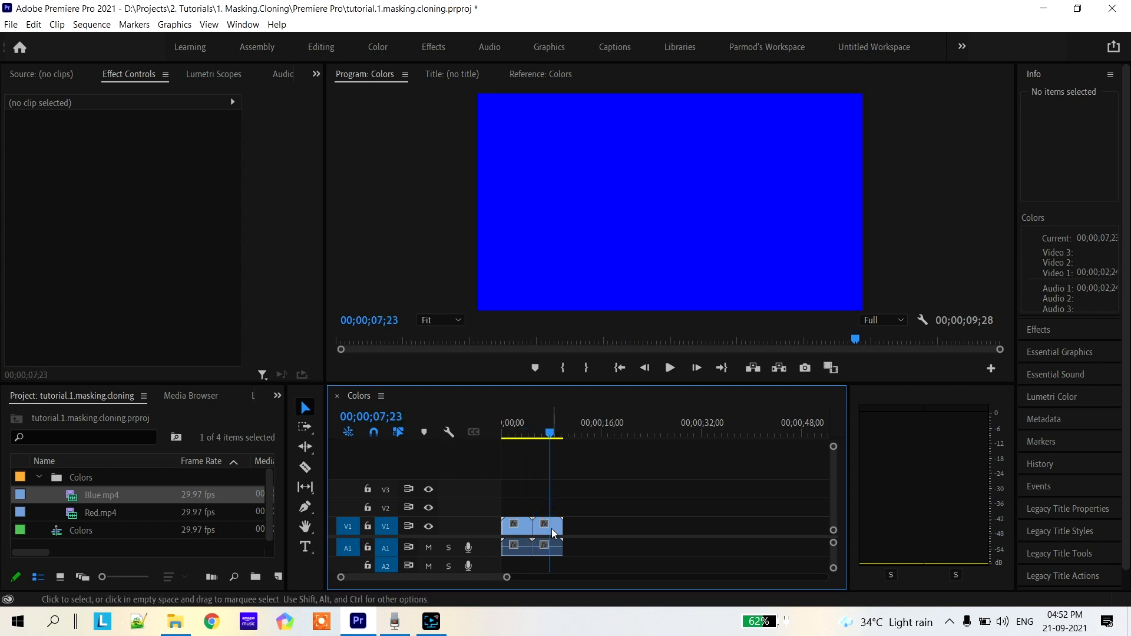
{"action": "mouse_move", "coordinate": [549, 435]}
{"action": "left_mouse_down"}
{"action": "mouse_move", "coordinate": [523, 439]}
{"action": "mouse_move", "coordinate": [545, 440]}
{"action": "left_mouse_up"}
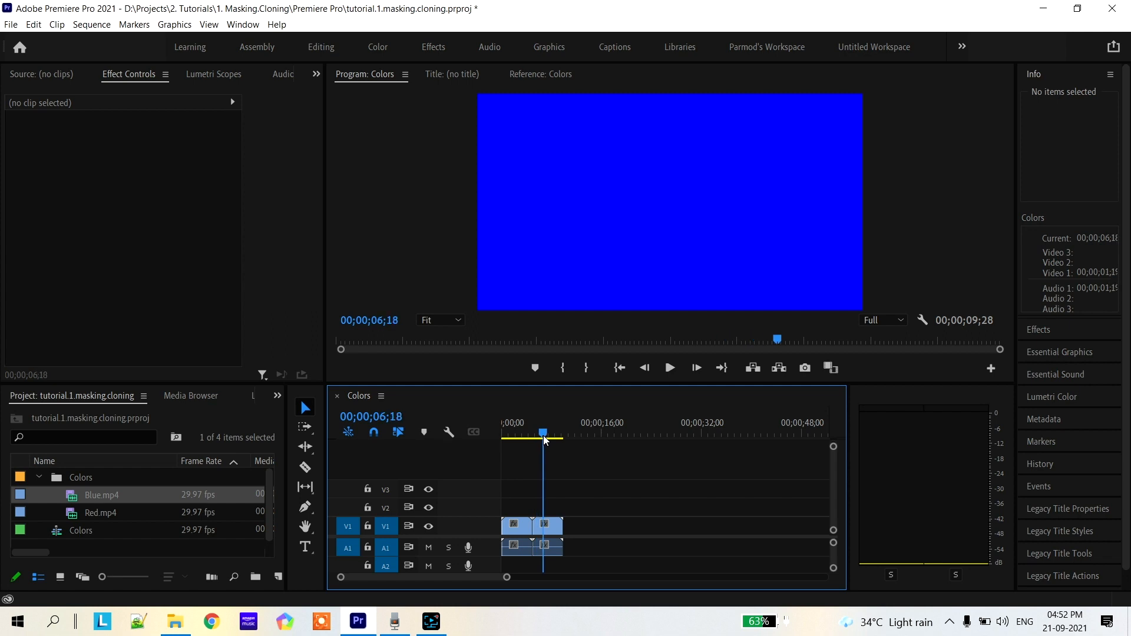
Move the Blue.mp4 clip to track V2 directly above Red.mp4 and preview the stacked clips
{"action": "left_click", "coordinate": [553, 528]}
{"action": "left_click_drag", "start_coordinate": [553, 527], "coordinate": [520, 511]}
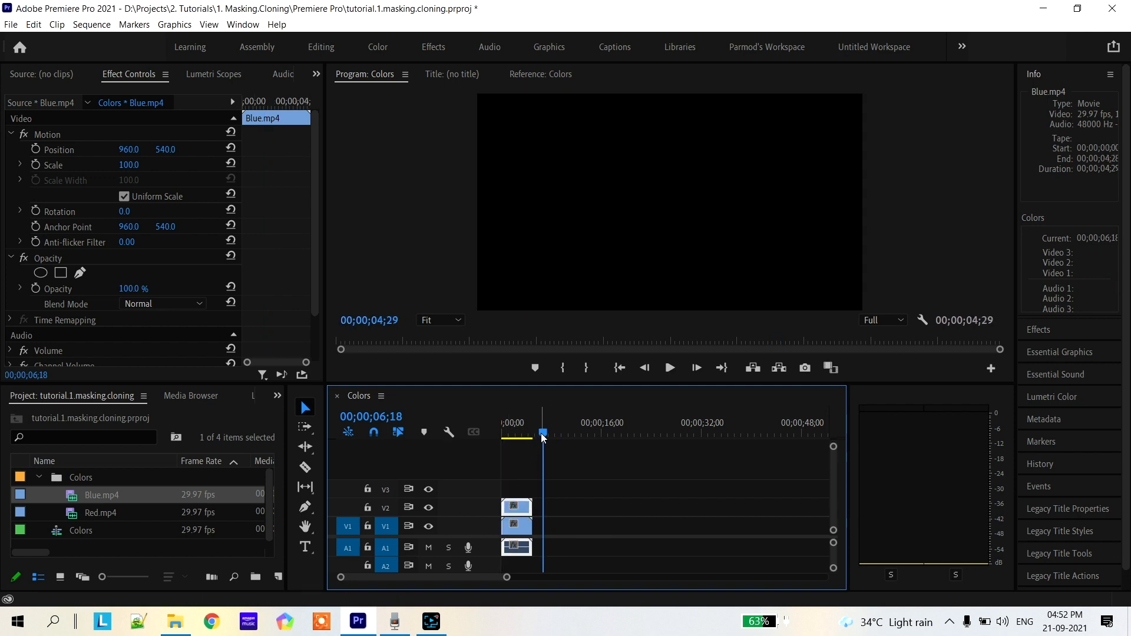
{"action": "left_click_drag", "start_coordinate": [543, 435], "coordinate": [475, 440]}
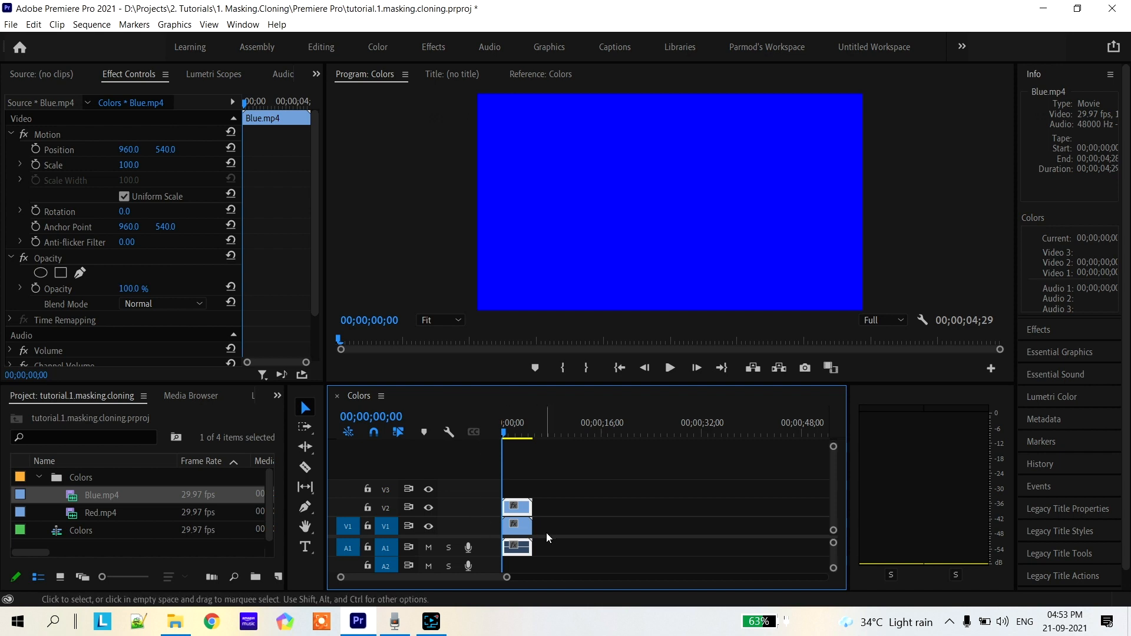
{"action": "mouse_move", "coordinate": [504, 437]}
{"action": "left_mouse_down"}
{"action": "mouse_move", "coordinate": [527, 436]}
{"action": "mouse_move", "coordinate": [500, 439]}
{"action": "mouse_move", "coordinate": [517, 438]}
{"action": "left_mouse_up"}
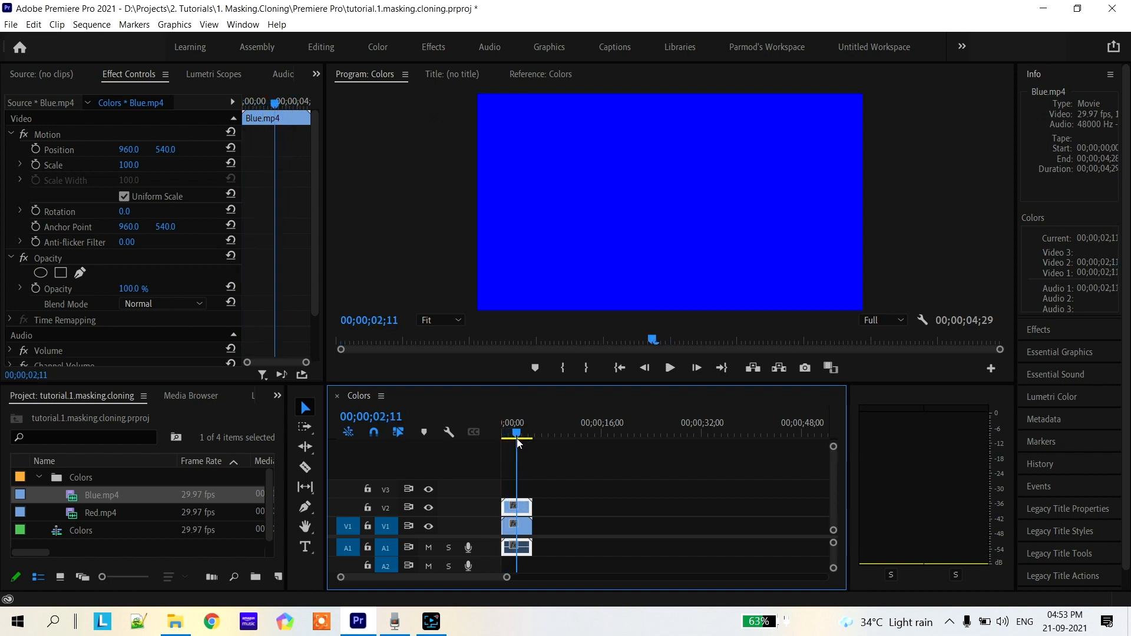
{"action": "left_click", "coordinate": [561, 508]}
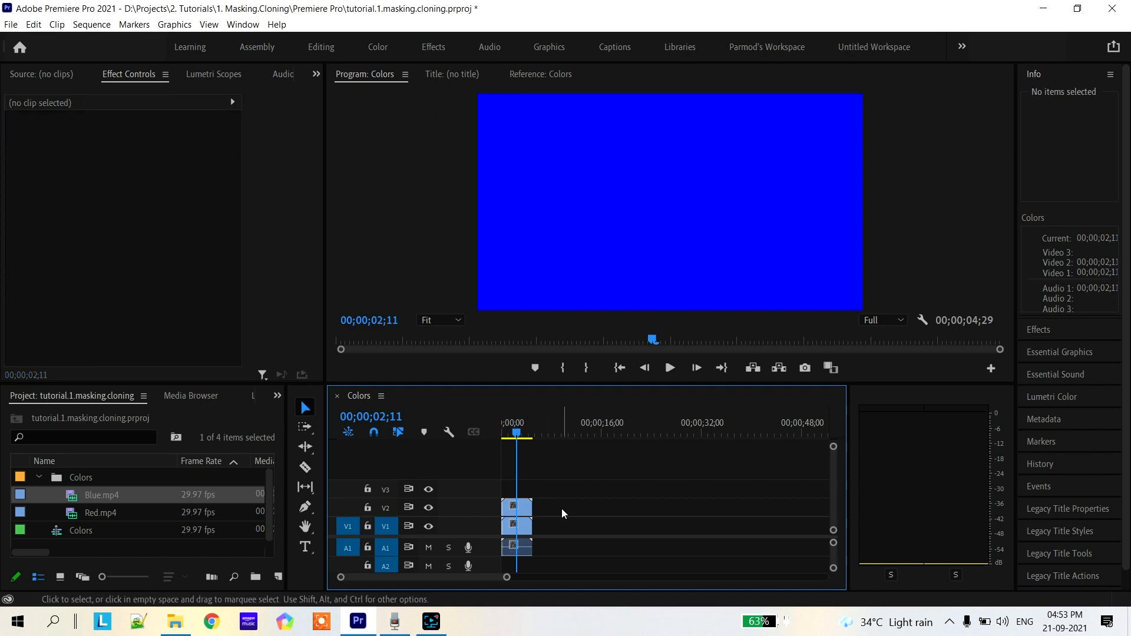
{"action": "left_click", "coordinate": [526, 510]}
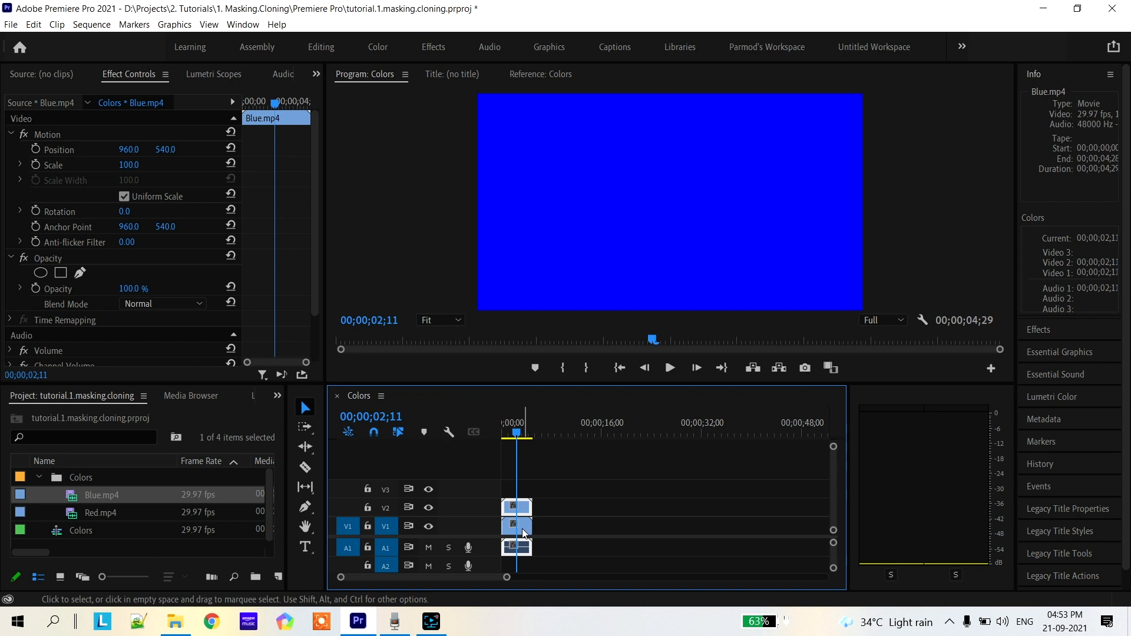
{"action": "left_click", "coordinate": [522, 528]}
{"action": "left_click", "coordinate": [525, 510]}
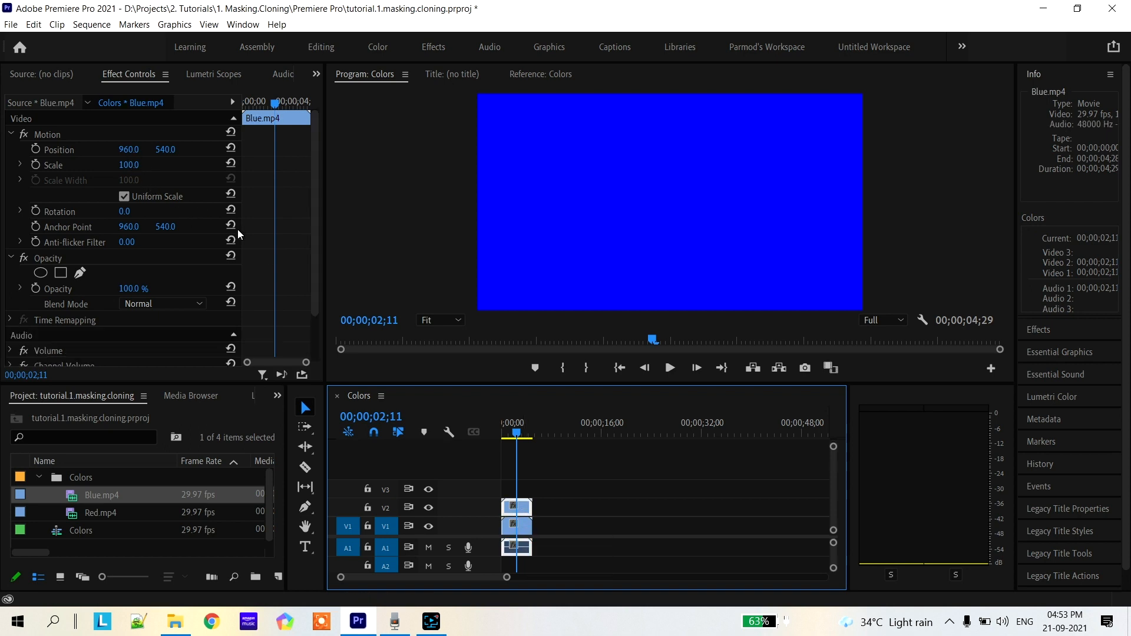
{"action": "left_click", "coordinate": [130, 165]}
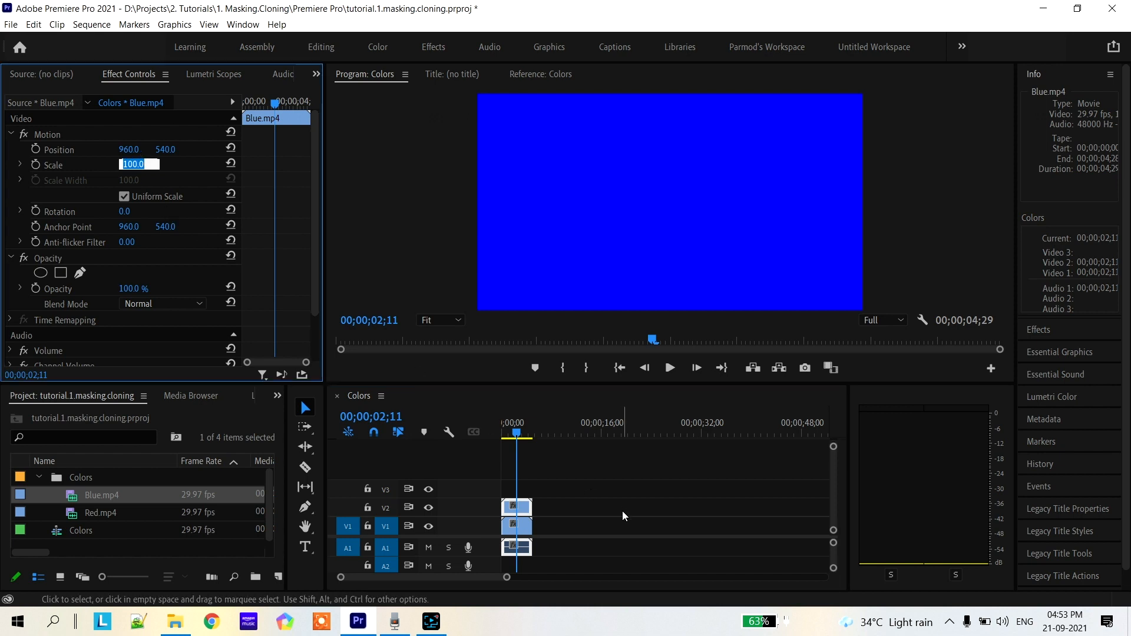
{"action": "left_click", "coordinate": [607, 516]}
Set the scale of the Blue.mp4 clip on V2 to 50
{"action": "left_click", "coordinate": [522, 506]}
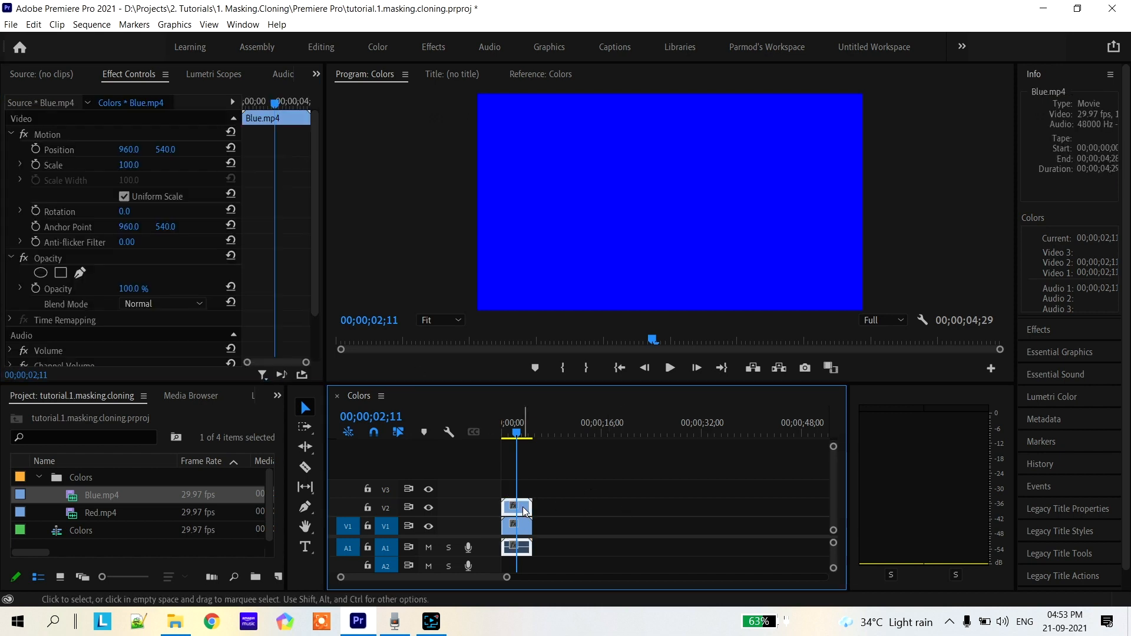
{"action": "left_click", "coordinate": [129, 165]}
{"action": "type", "text": "50"}
{"action": "key", "text": "Return"}
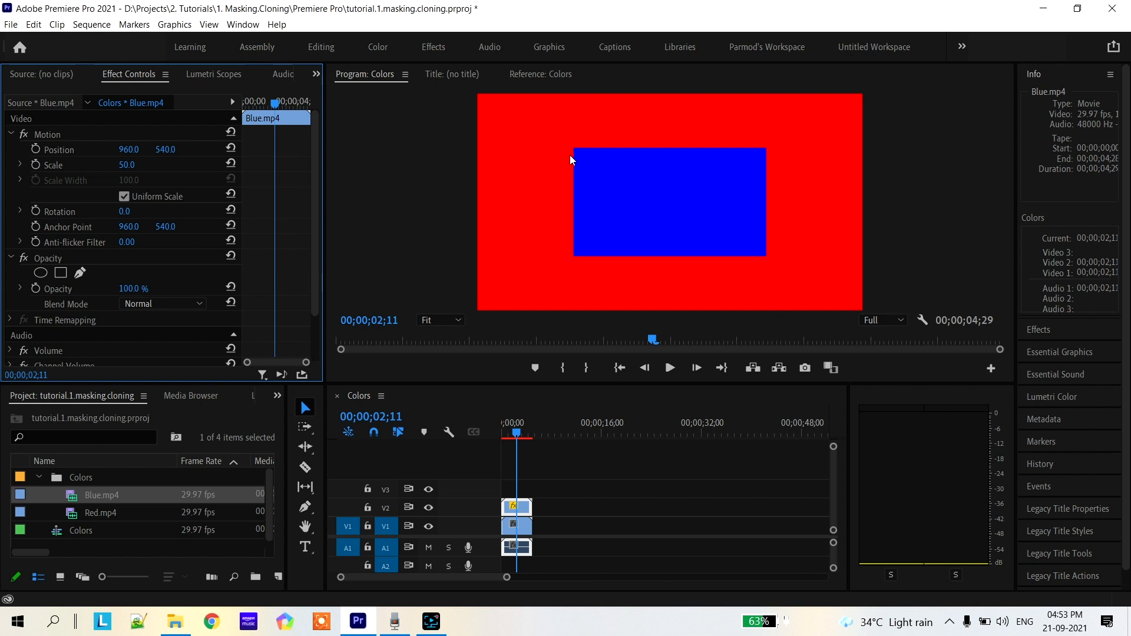
Move the playhead to 00;00;03;14 and compare the effect settings of the Blue.mp4 and Red.mp4 clips
{"action": "left_click", "coordinate": [523, 530]}
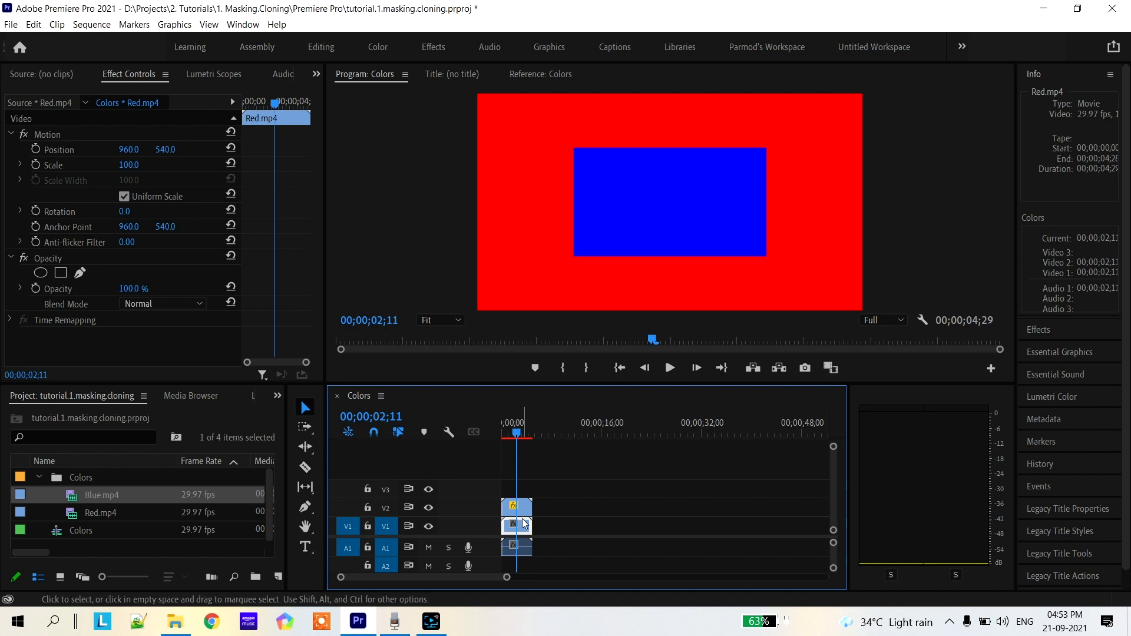
{"action": "left_click_drag", "start_coordinate": [508, 578], "coordinate": [458, 583]}
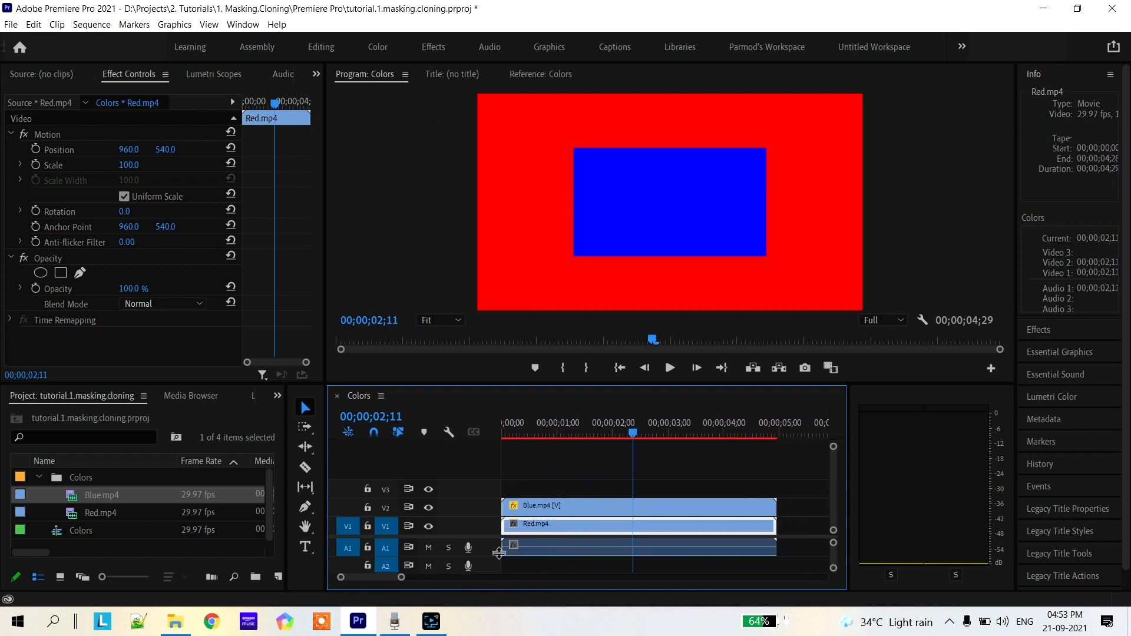
{"action": "left_click_drag", "start_coordinate": [624, 436], "coordinate": [694, 470]}
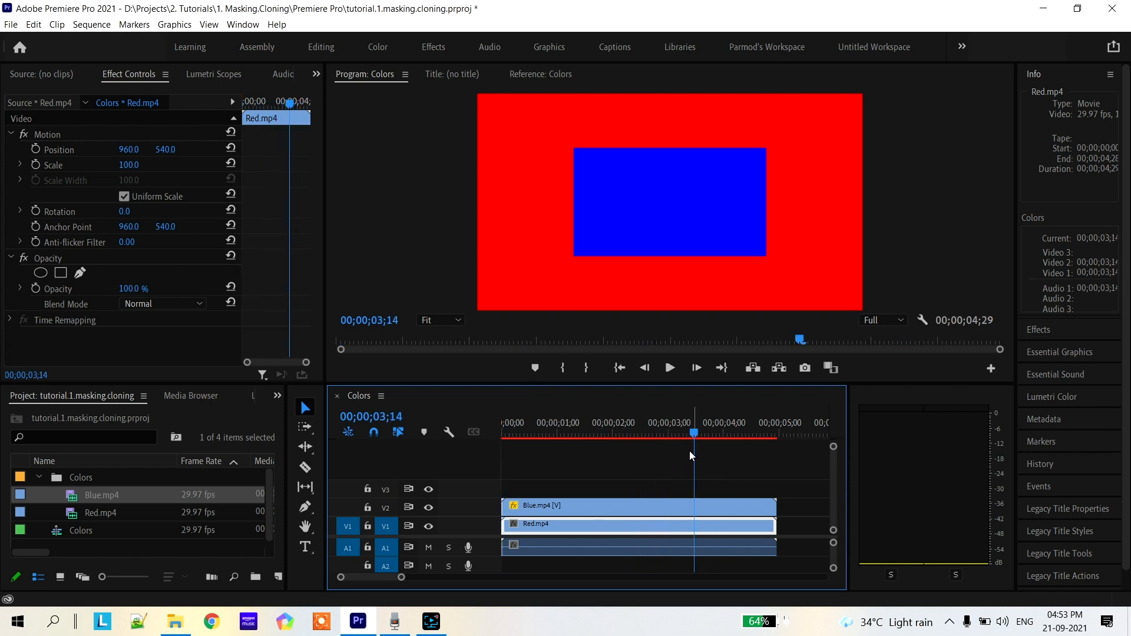
{"action": "left_click", "coordinate": [611, 503]}
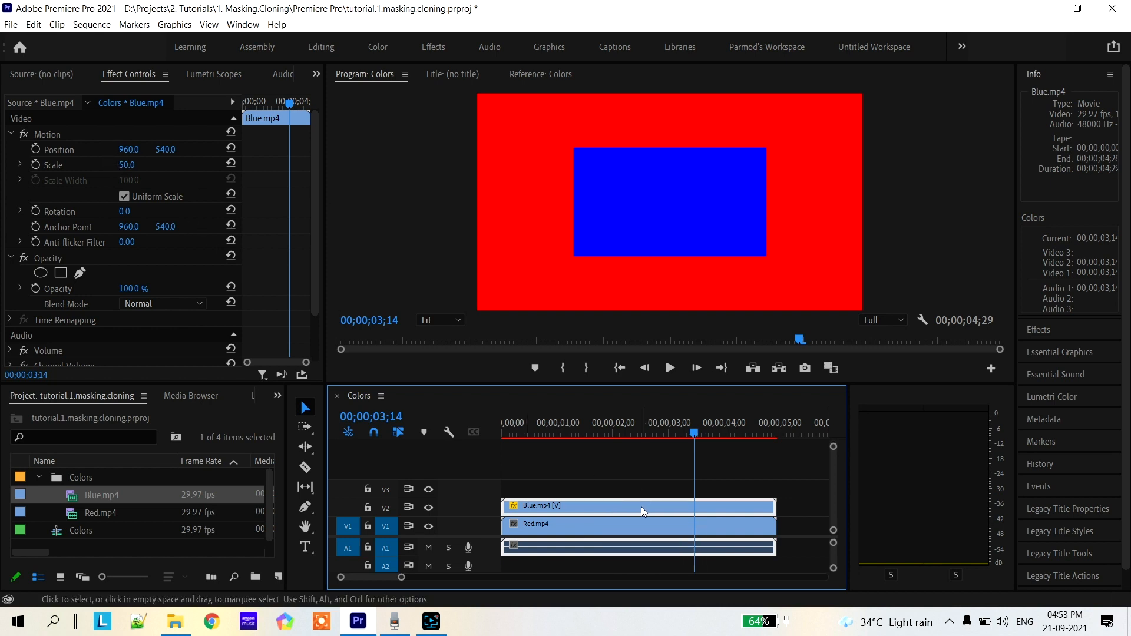
{"action": "left_click", "coordinate": [638, 530]}
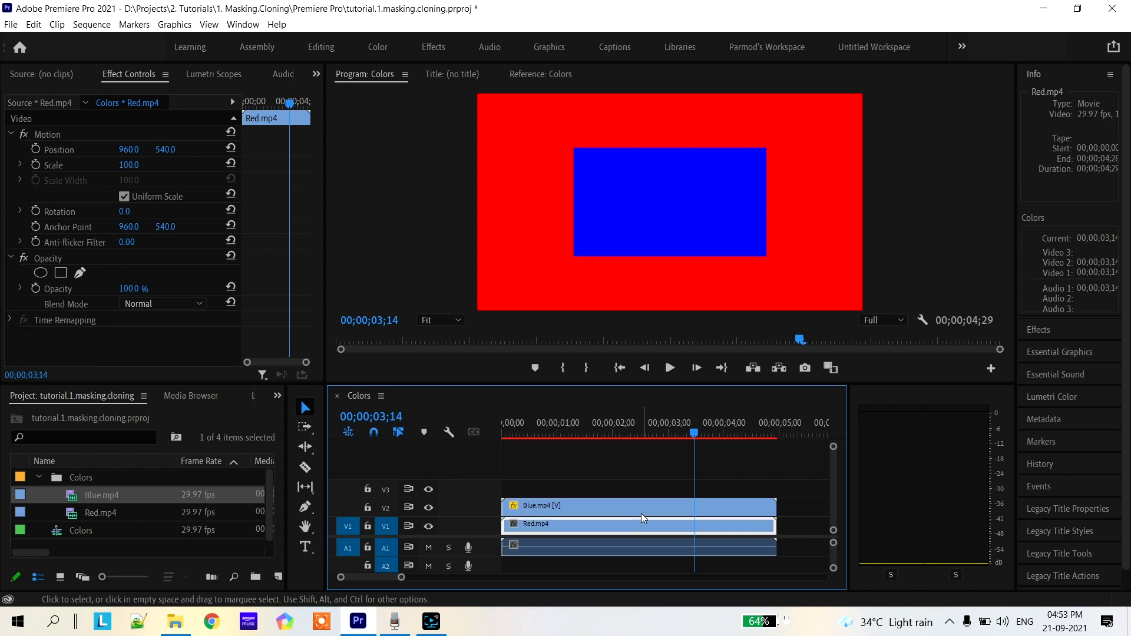
Reposition the blue clip to about 1313, 526, then move it freely within the frame to about 1144, 438
{"action": "left_click", "coordinate": [641, 510]}
{"action": "left_click_drag", "start_coordinate": [129, 153], "coordinate": [173, 150]}
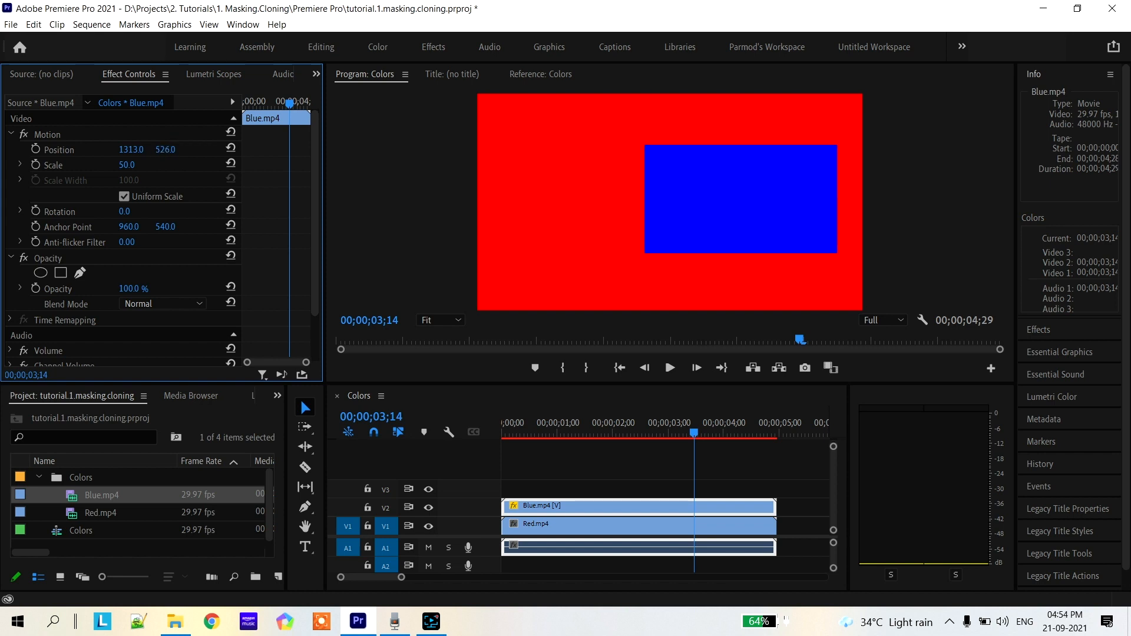
{"action": "left_click", "coordinate": [48, 135]}
{"action": "left_click_drag", "start_coordinate": [786, 185], "coordinate": [755, 253]}
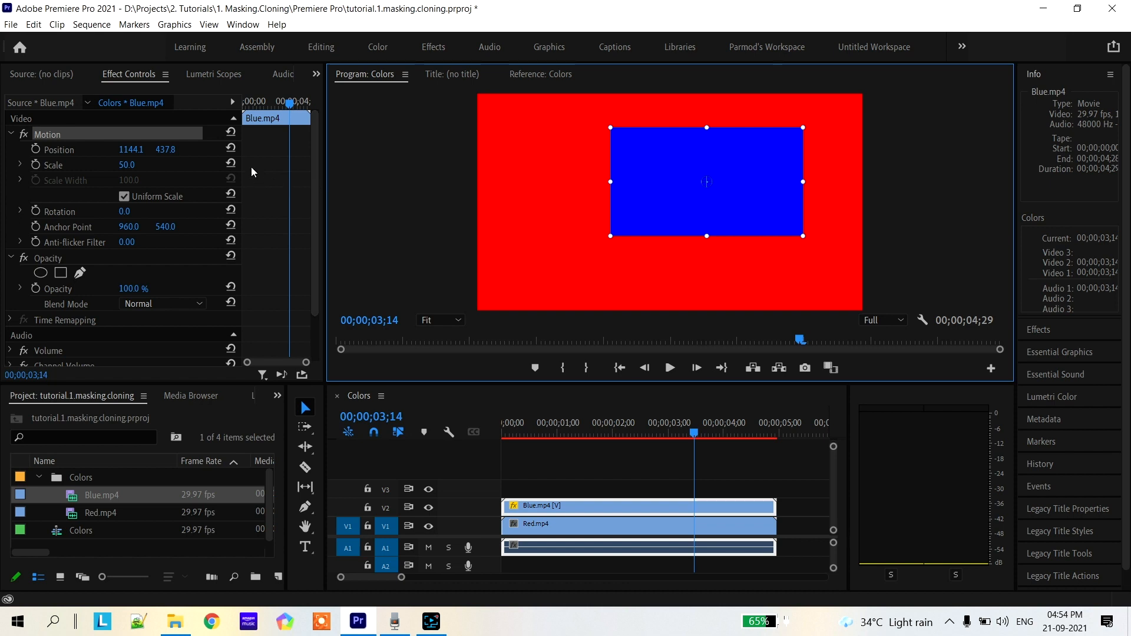
Reset the position and scale of the Blue.mp4 clip to their defaults
{"action": "left_click", "coordinate": [235, 150]}
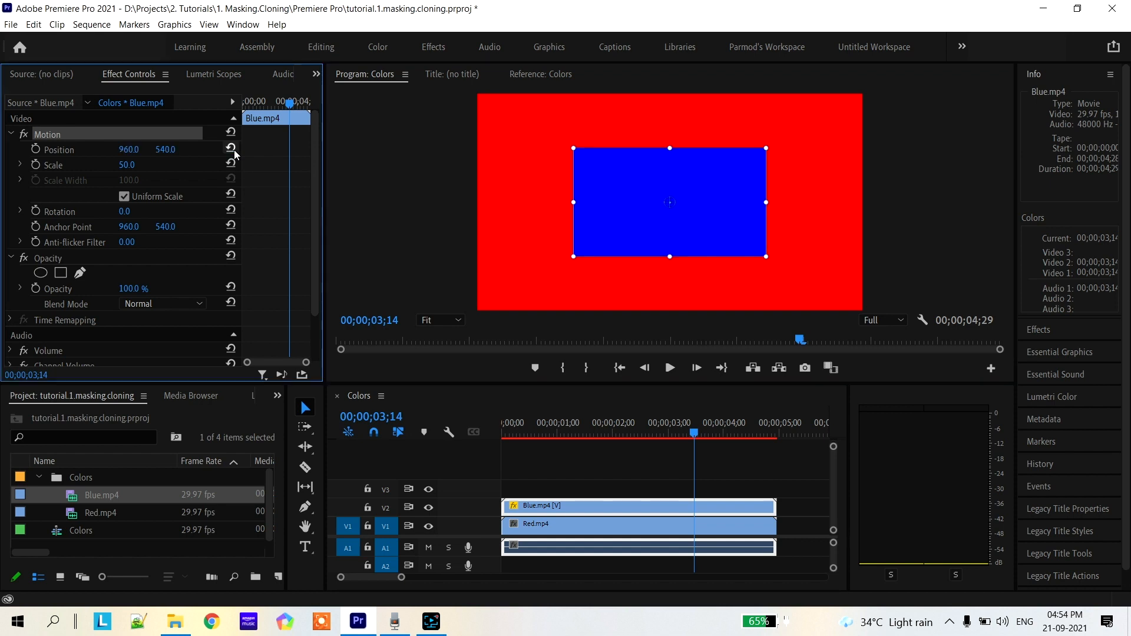
{"action": "left_click", "coordinate": [232, 163]}
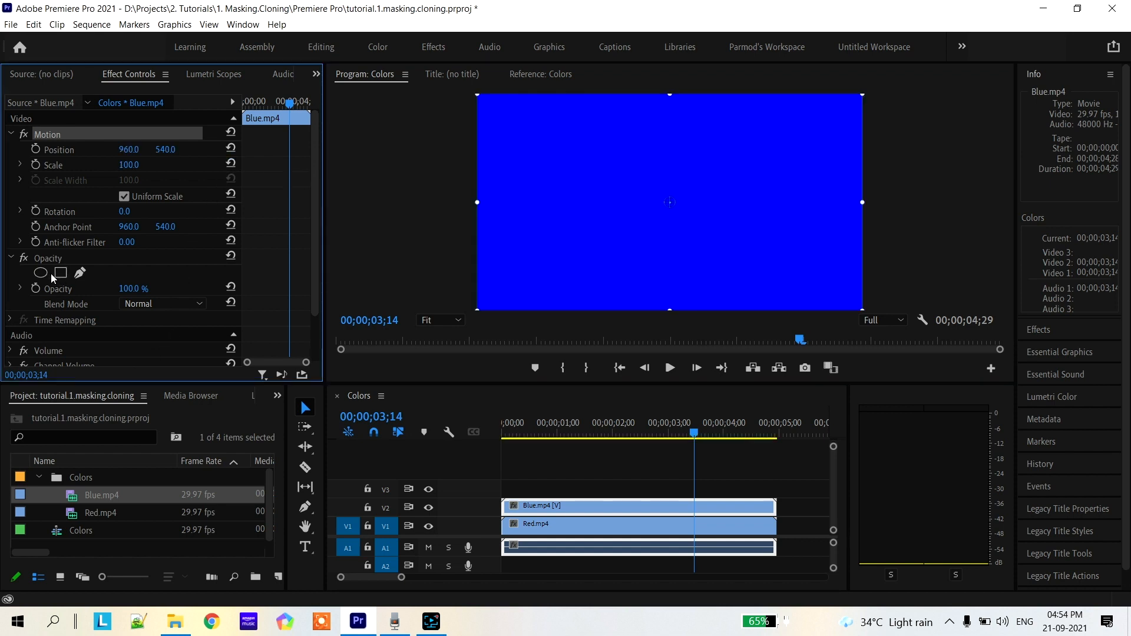
Add an ellipse opacity mask to the Blue.mp4 clip, stretch it into a wide oval, and place it in the frame's upper-right area
{"action": "left_click", "coordinate": [42, 260]}
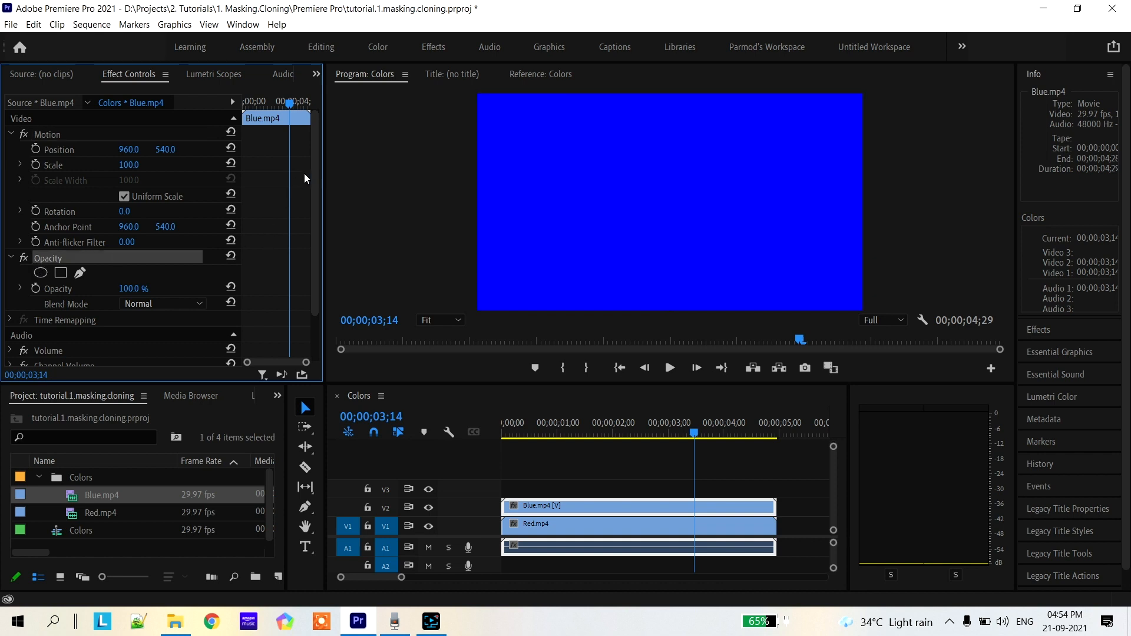
{"action": "left_click_drag", "start_coordinate": [314, 172], "coordinate": [315, 224]}
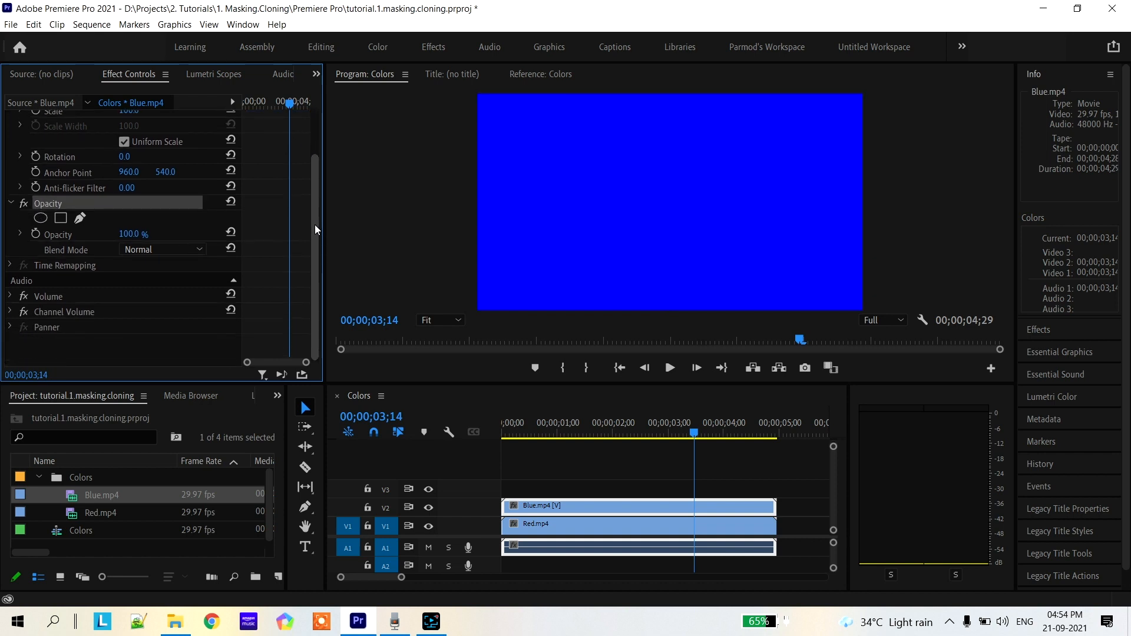
{"action": "left_click", "coordinate": [43, 221]}
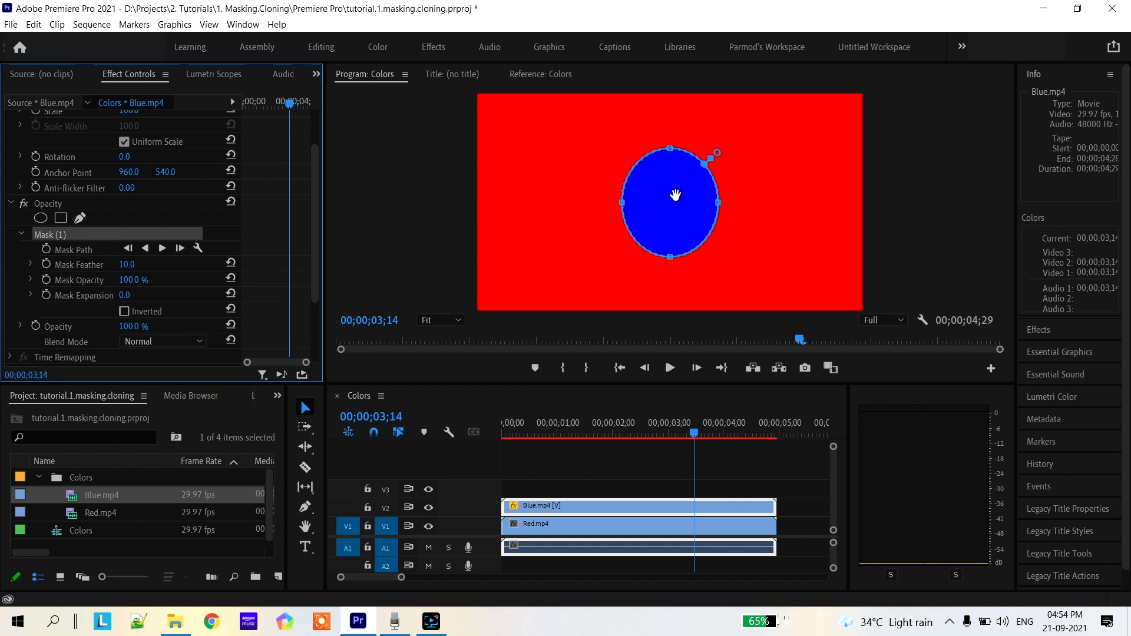
{"action": "left_click_drag", "start_coordinate": [720, 206], "coordinate": [793, 206]}
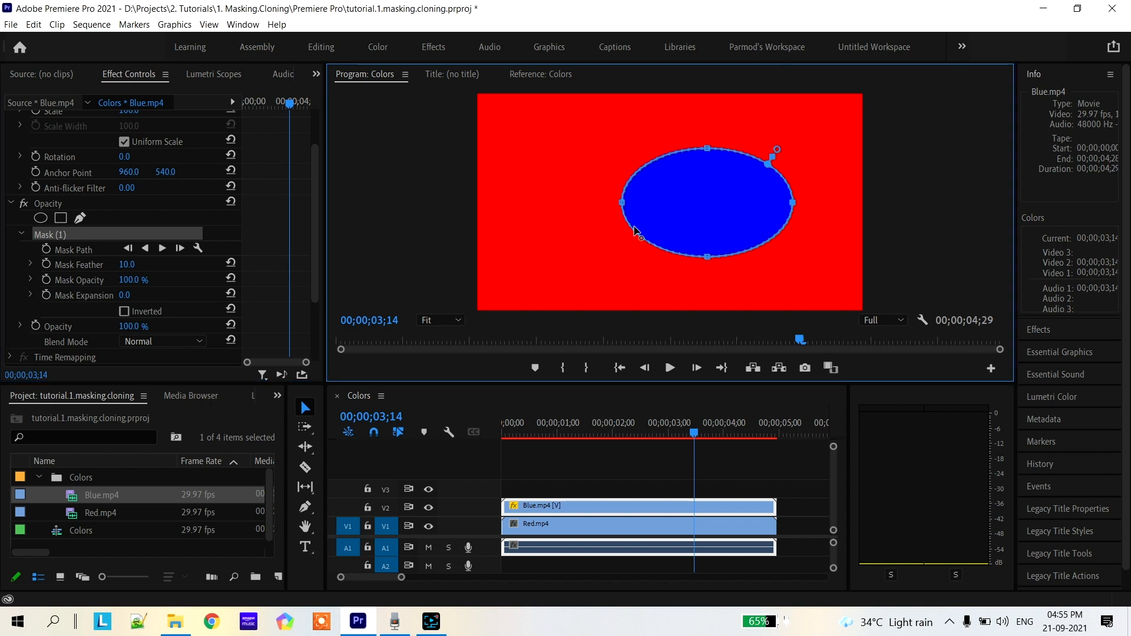
{"action": "left_click_drag", "start_coordinate": [622, 205], "coordinate": [560, 207]}
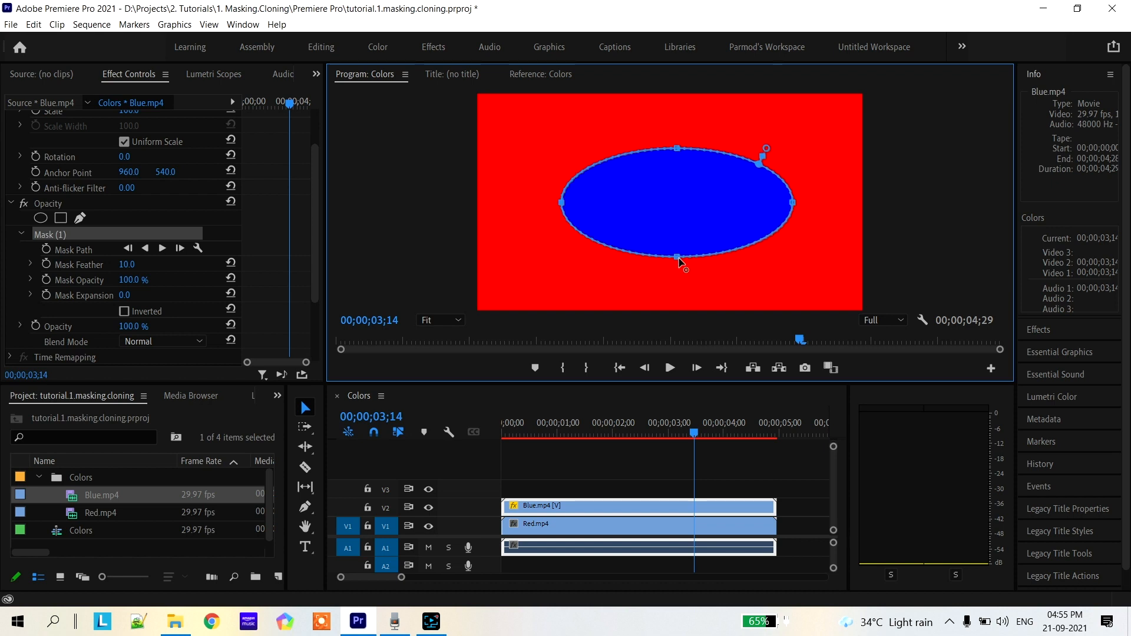
{"action": "left_click_drag", "start_coordinate": [677, 259], "coordinate": [678, 272]}
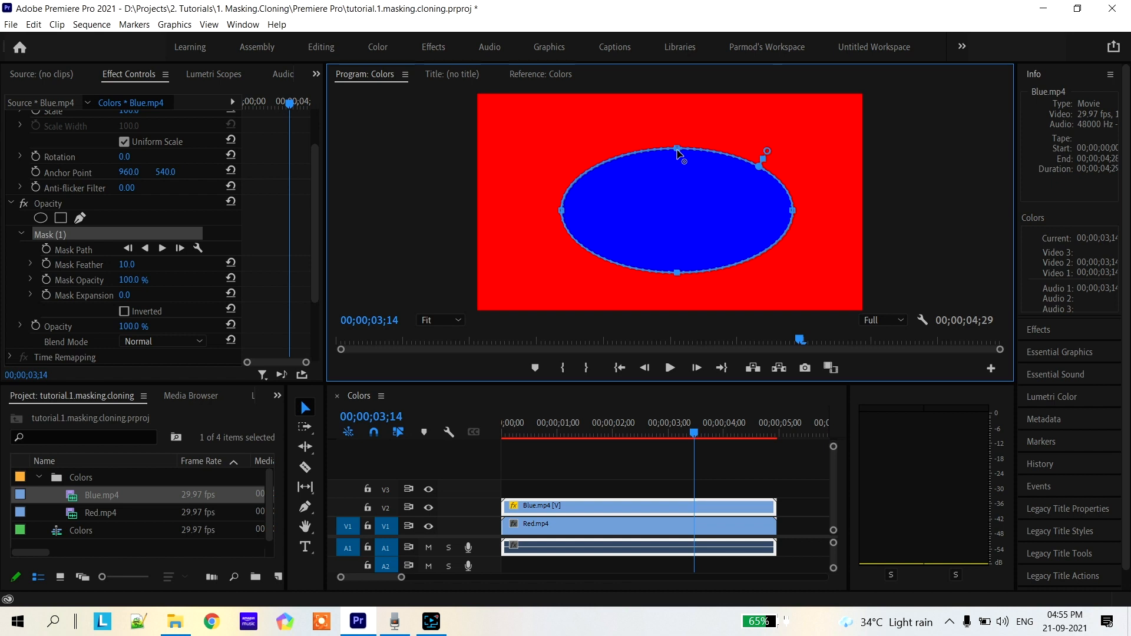
{"action": "left_click_drag", "start_coordinate": [690, 183], "coordinate": [758, 149]}
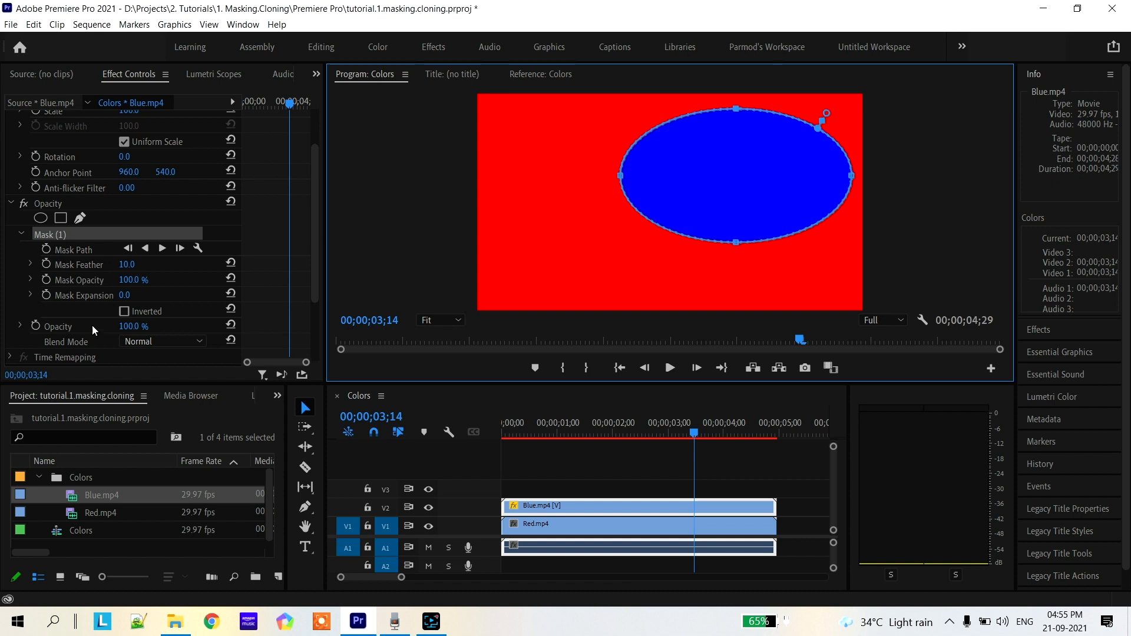
Add a rectangular opacity mask in the frame's upper-left corner and draw a closed five-point pen mask across the middle
{"action": "left_click", "coordinate": [60, 219]}
{"action": "left_click_drag", "start_coordinate": [678, 217], "coordinate": [542, 148]}
{"action": "left_click", "coordinate": [81, 219]}
{"action": "left_click", "coordinate": [536, 260]}
{"action": "left_click", "coordinate": [536, 179]}
{"action": "left_click", "coordinate": [759, 157]}
{"action": "left_click", "coordinate": [758, 253]}
{"action": "left_click", "coordinate": [588, 282]}
{"action": "left_click", "coordinate": [537, 261]}
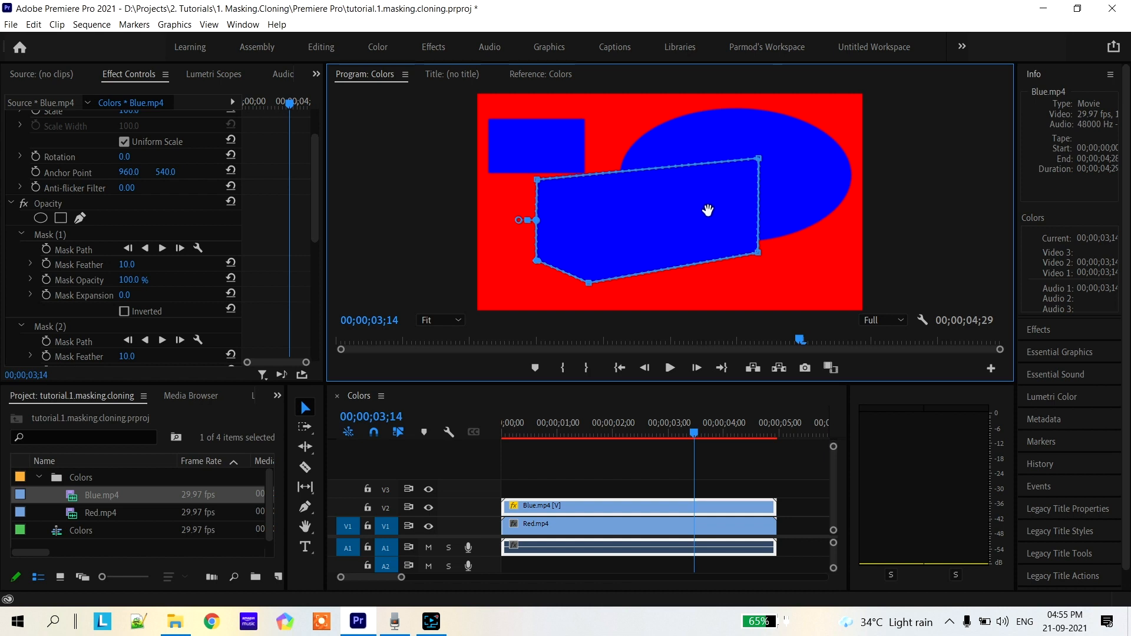
Move the pen mask to the frame's lower-left area and pull its points inward to make it smaller and clear of the ellipse
{"action": "left_click_drag", "start_coordinate": [707, 210], "coordinate": [675, 234]}
{"action": "left_click_drag", "start_coordinate": [724, 182], "coordinate": [605, 208]}
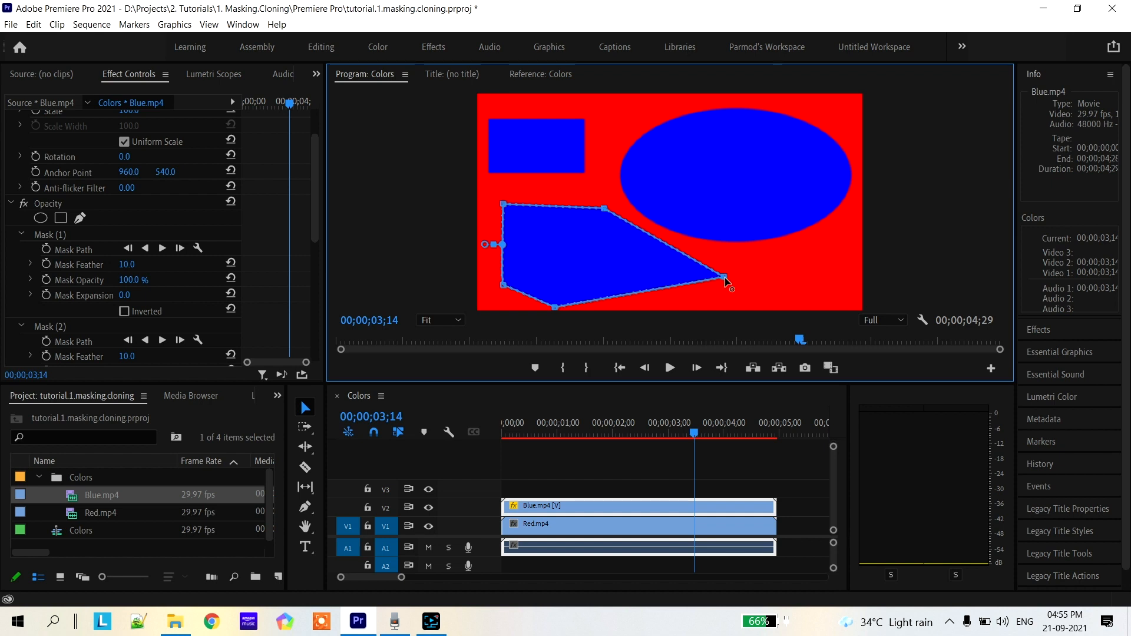
{"action": "left_click_drag", "start_coordinate": [724, 277], "coordinate": [633, 268]}
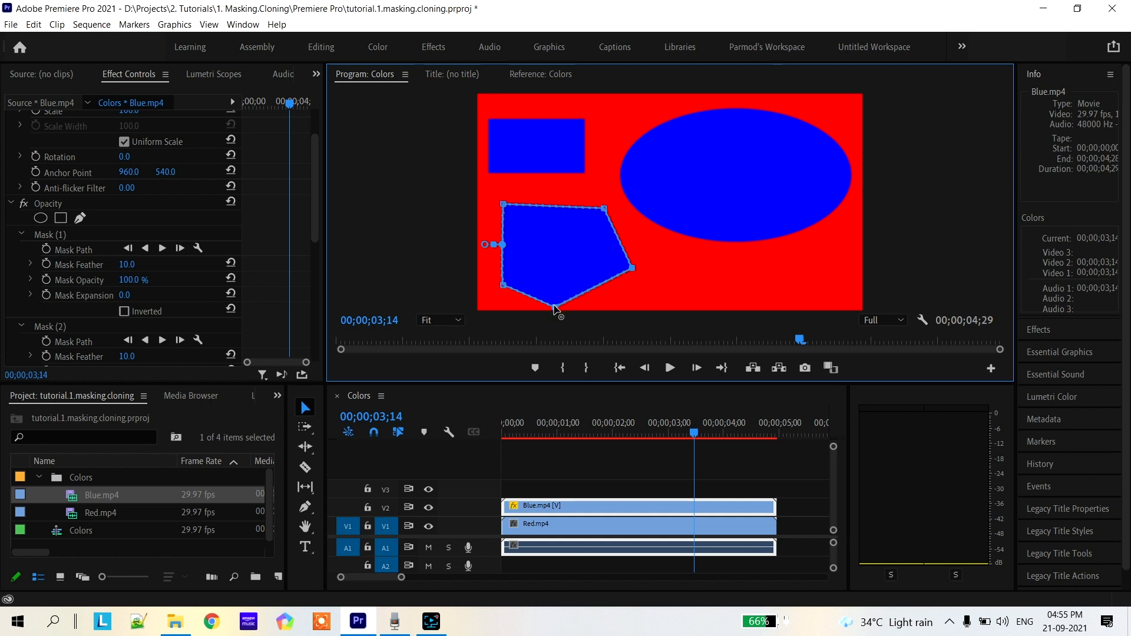
{"action": "left_click_drag", "start_coordinate": [553, 306], "coordinate": [549, 287]}
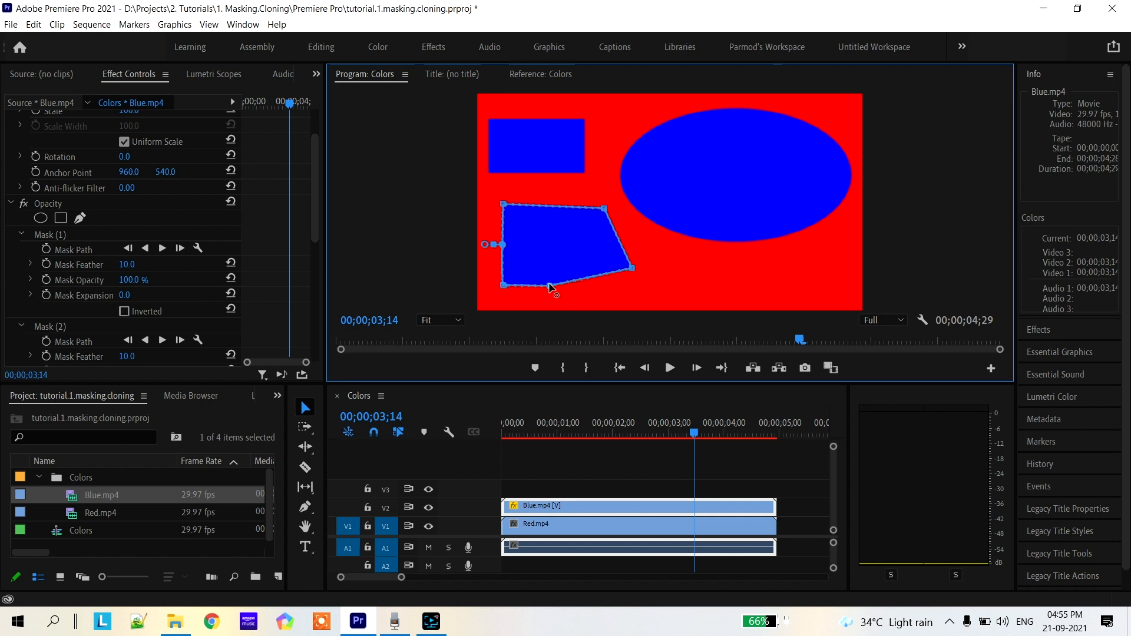
Delete the ellipse mask and the rectangular mask from the Blue.mp4 clip's opacity effect
{"action": "left_click", "coordinate": [315, 172]}
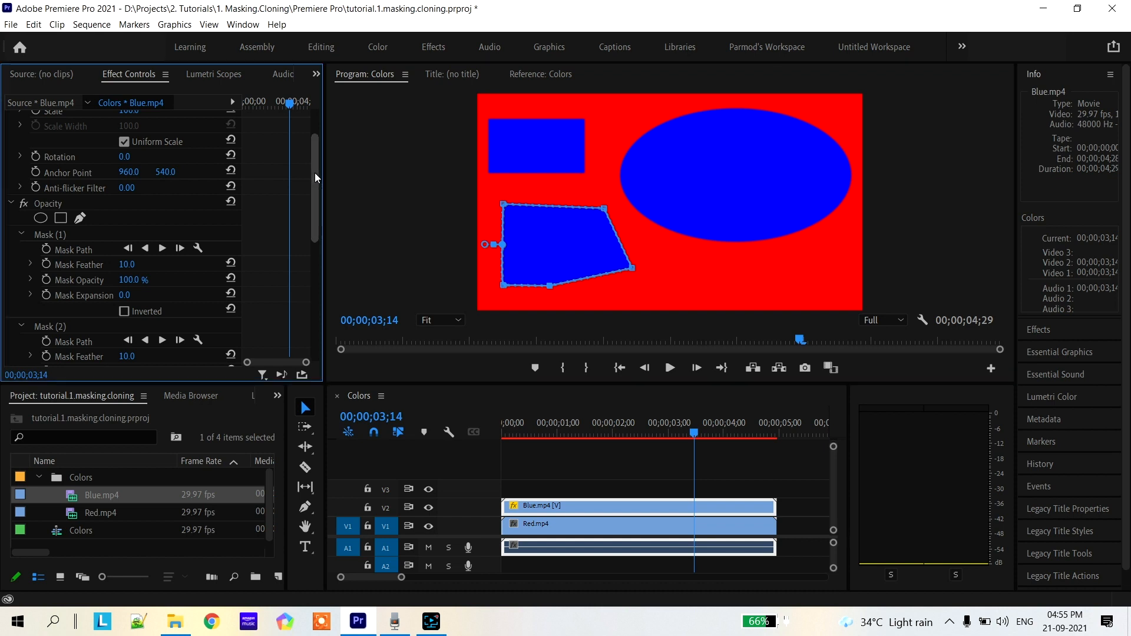
{"action": "left_click_drag", "start_coordinate": [315, 175], "coordinate": [305, 211]}
{"action": "left_click", "coordinate": [39, 146]}
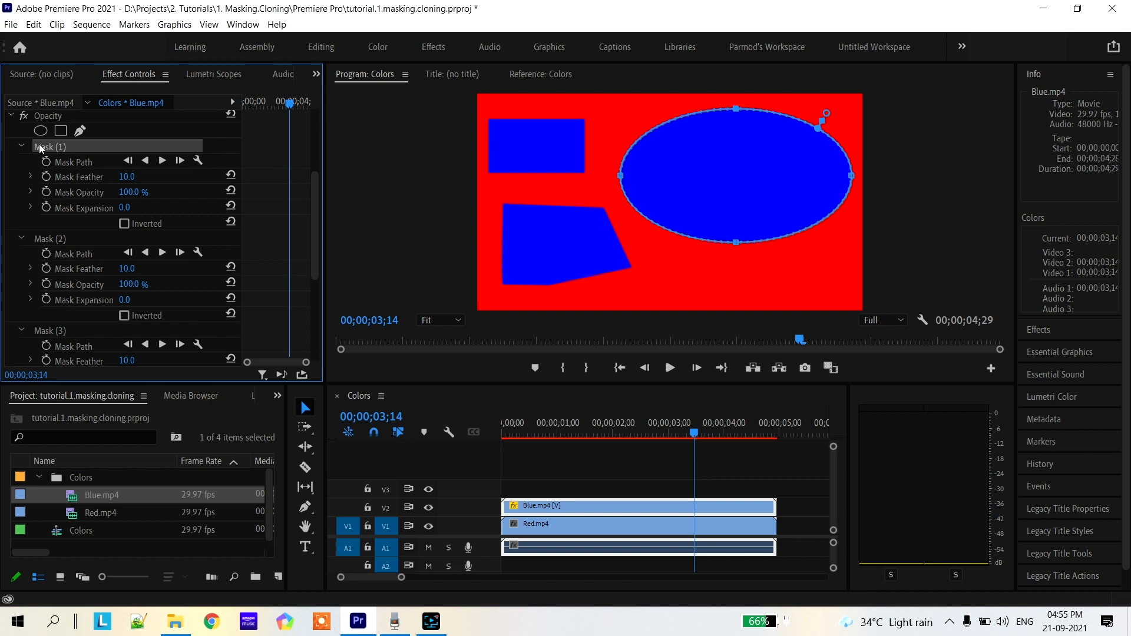
{"action": "key", "text": "Delete"}
{"action": "left_click", "coordinate": [46, 146]}
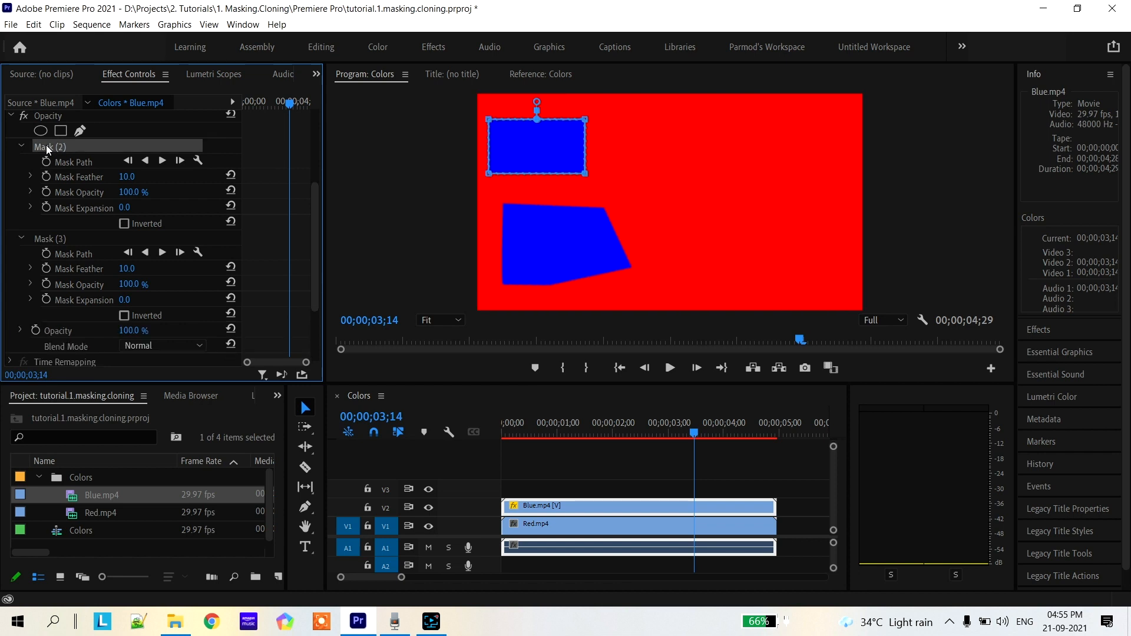
{"action": "key", "text": "Delete"}
Rename the remaining pen-drawn opacity mask as "free hand"
{"action": "left_click", "coordinate": [62, 146]}
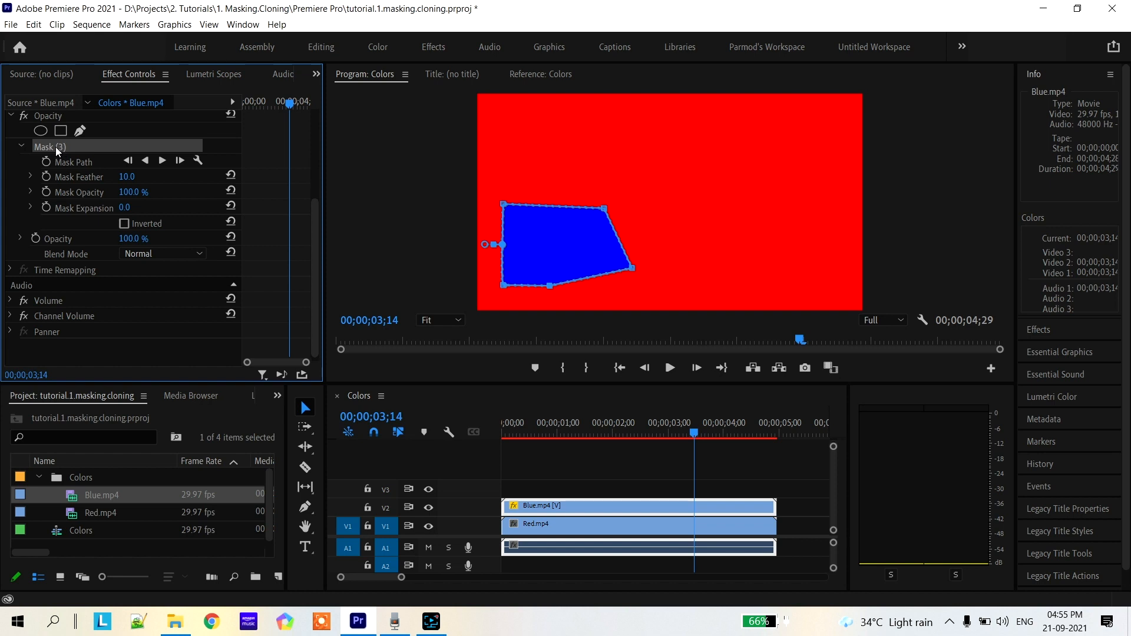
{"action": "right_click", "coordinate": [51, 146]}
{"action": "left_click", "coordinate": [86, 160]}
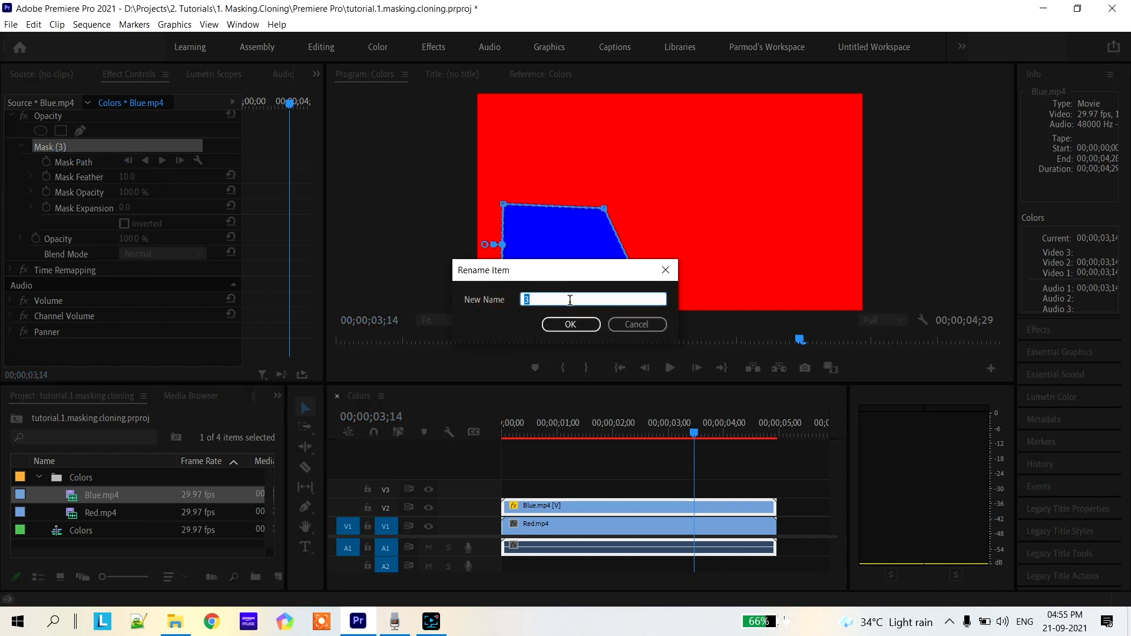
{"action": "type", "text": "free hand"}
{"action": "key", "text": "Return"}
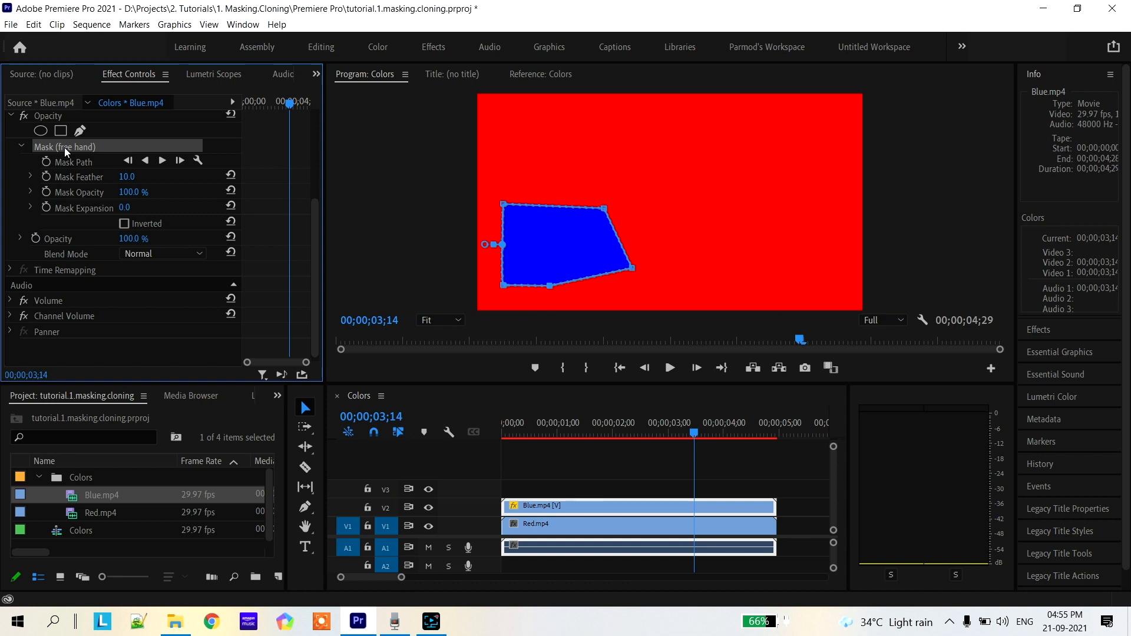
Move the free hand mask to the right of the frame's centre and pull its lower and right-side points outward to enlarge it
{"action": "mouse_move", "coordinate": [571, 268]}
{"action": "left_mouse_down"}
{"action": "mouse_move", "coordinate": [712, 182]}
{"action": "mouse_move", "coordinate": [734, 287]}
{"action": "left_mouse_up"}
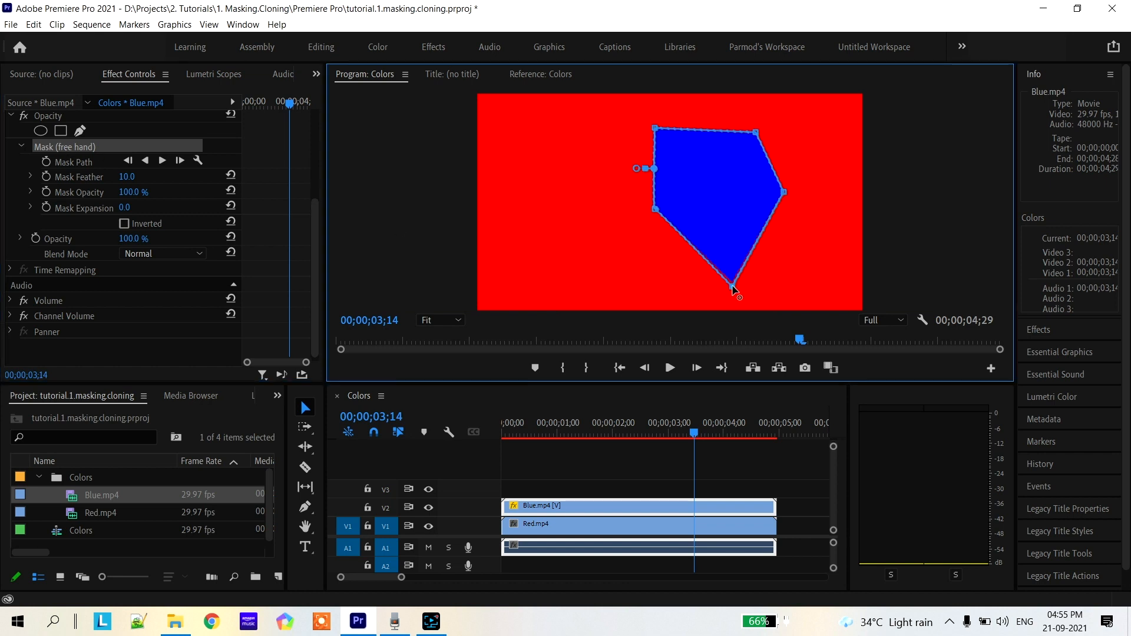
{"action": "left_click_drag", "start_coordinate": [784, 192], "coordinate": [831, 201]}
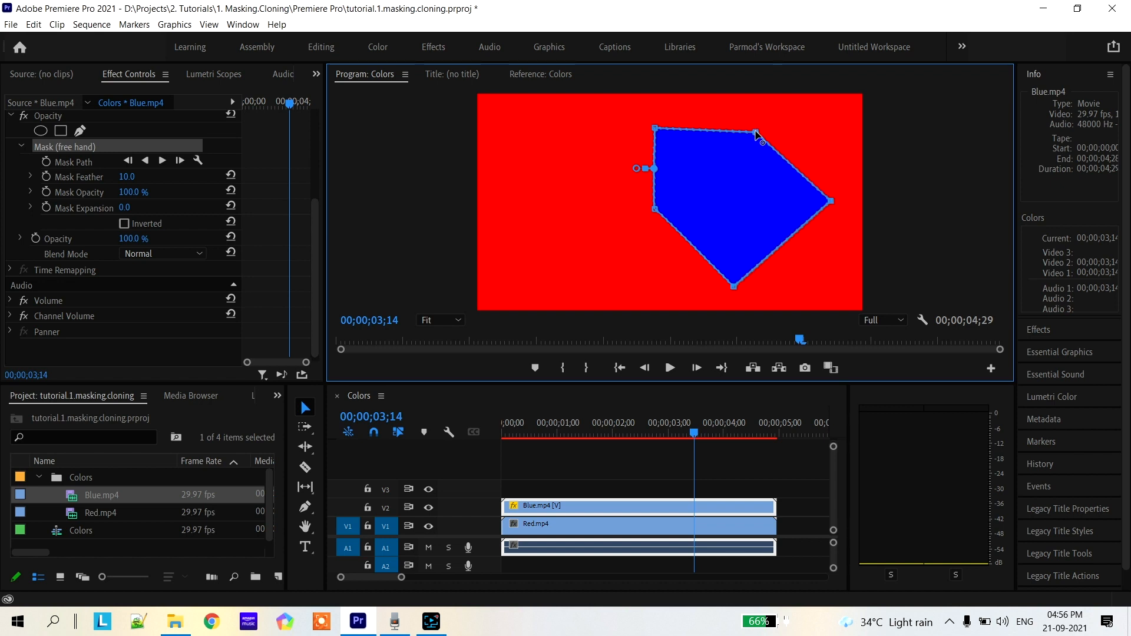
{"action": "left_click_drag", "start_coordinate": [755, 131], "coordinate": [787, 134]}
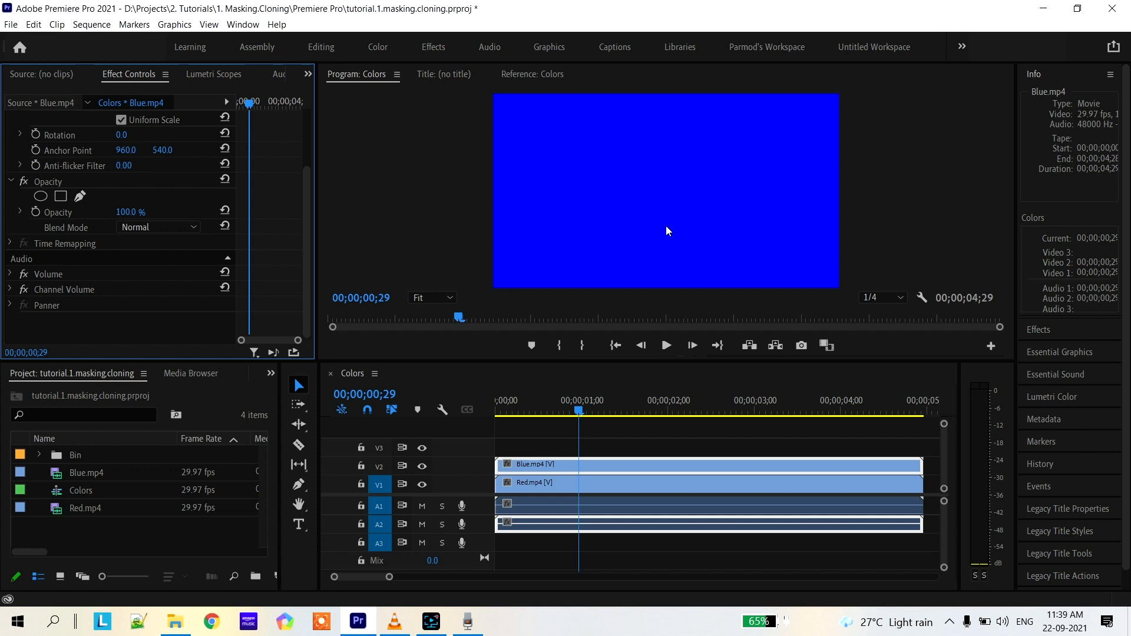
Draw a closed four-point pen opacity mask near the centre of the Blue.mp4 clip and invert it
{"action": "left_click", "coordinate": [80, 197]}
{"action": "left_click", "coordinate": [582, 210]}
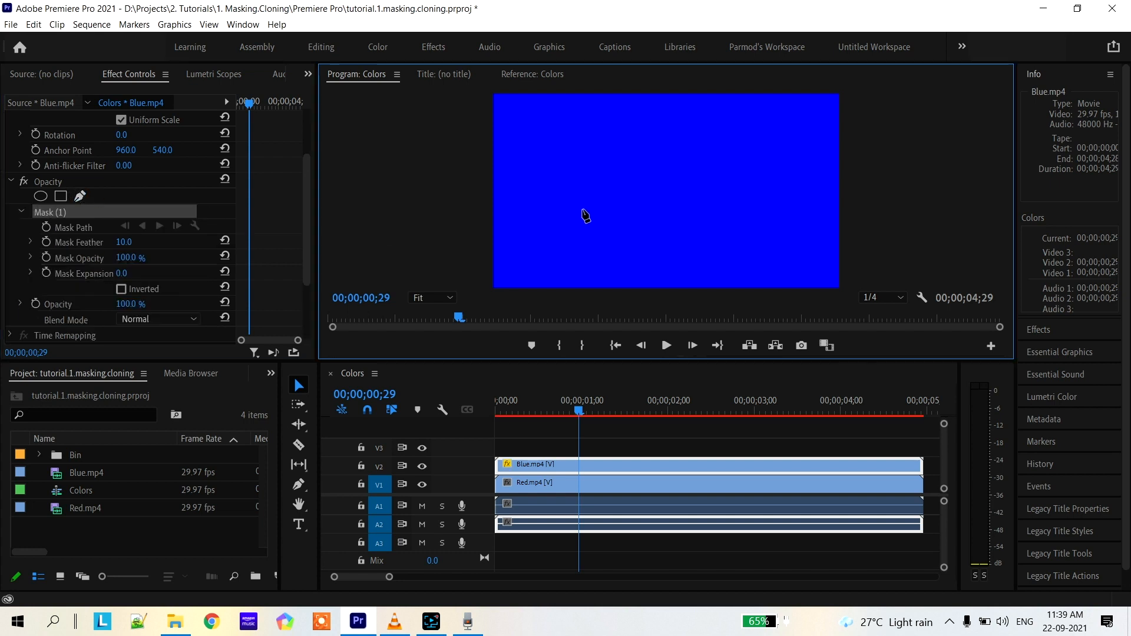
{"action": "left_click", "coordinate": [591, 156]}
{"action": "left_click", "coordinate": [698, 150]}
{"action": "left_click", "coordinate": [678, 224]}
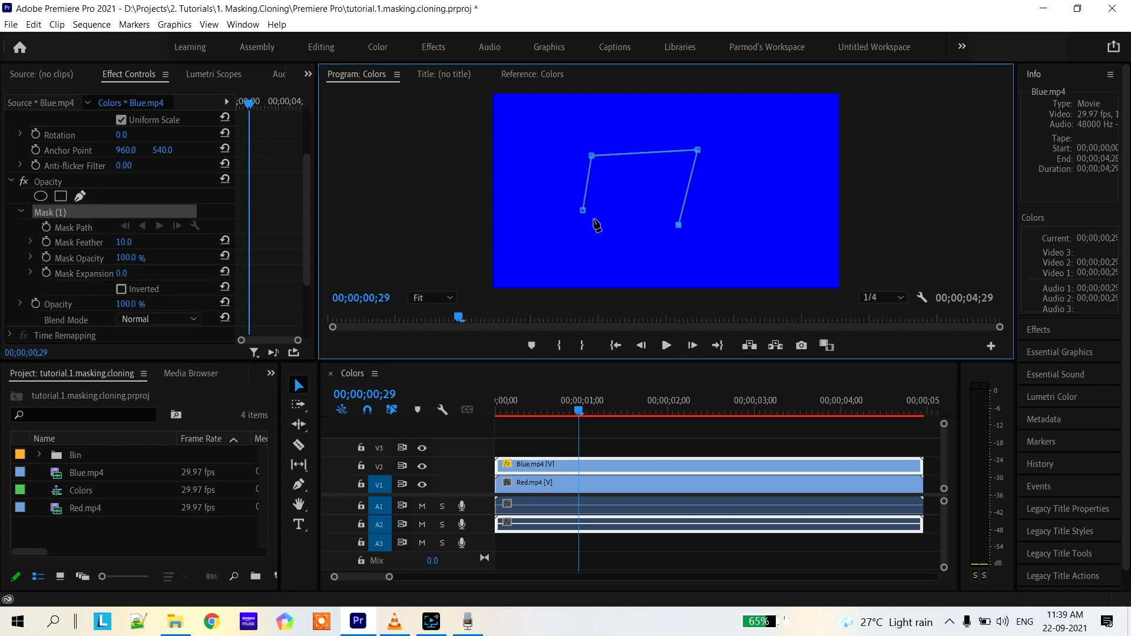
{"action": "left_click", "coordinate": [582, 210]}
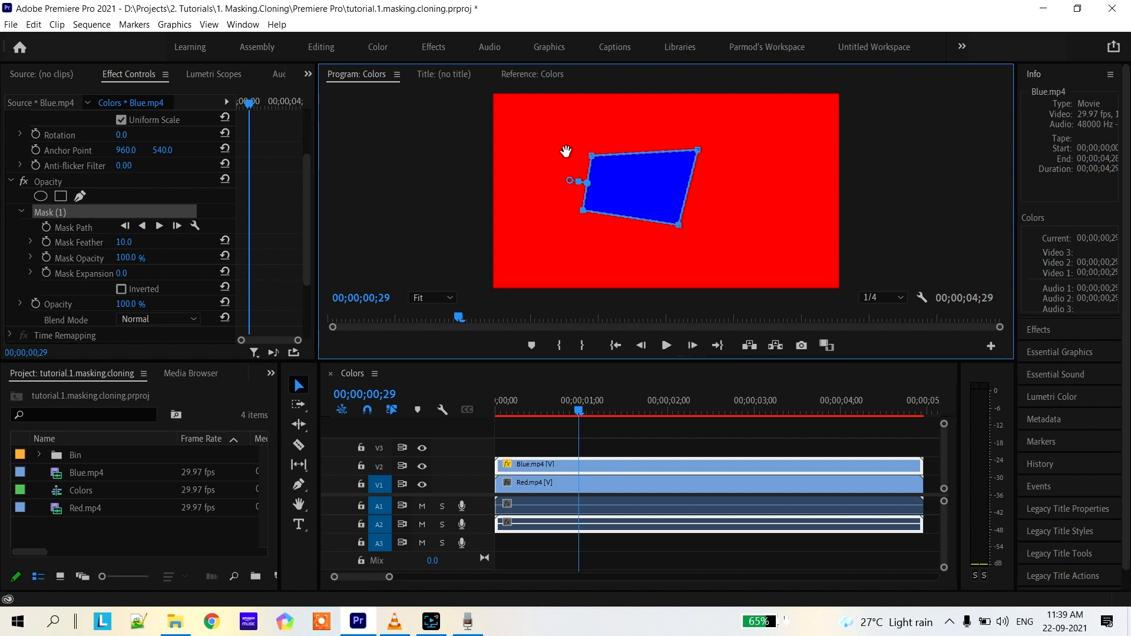
{"action": "left_click", "coordinate": [122, 290]}
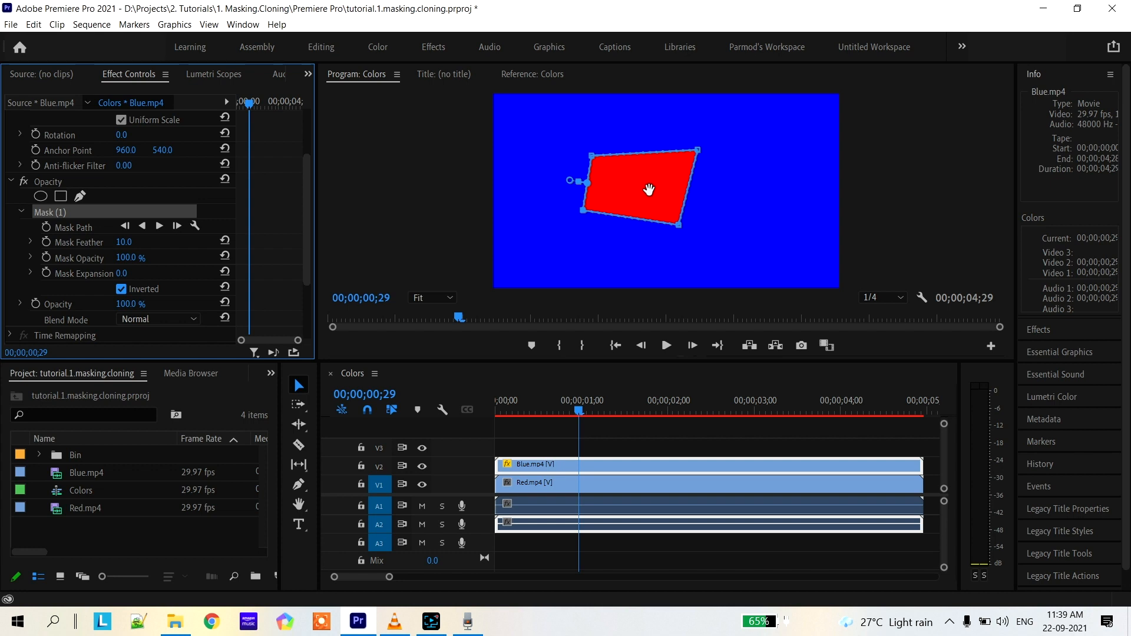
Compare the Blue.mp4 mask with and without inversion by switching the option off and back on
{"action": "left_click", "coordinate": [603, 489]}
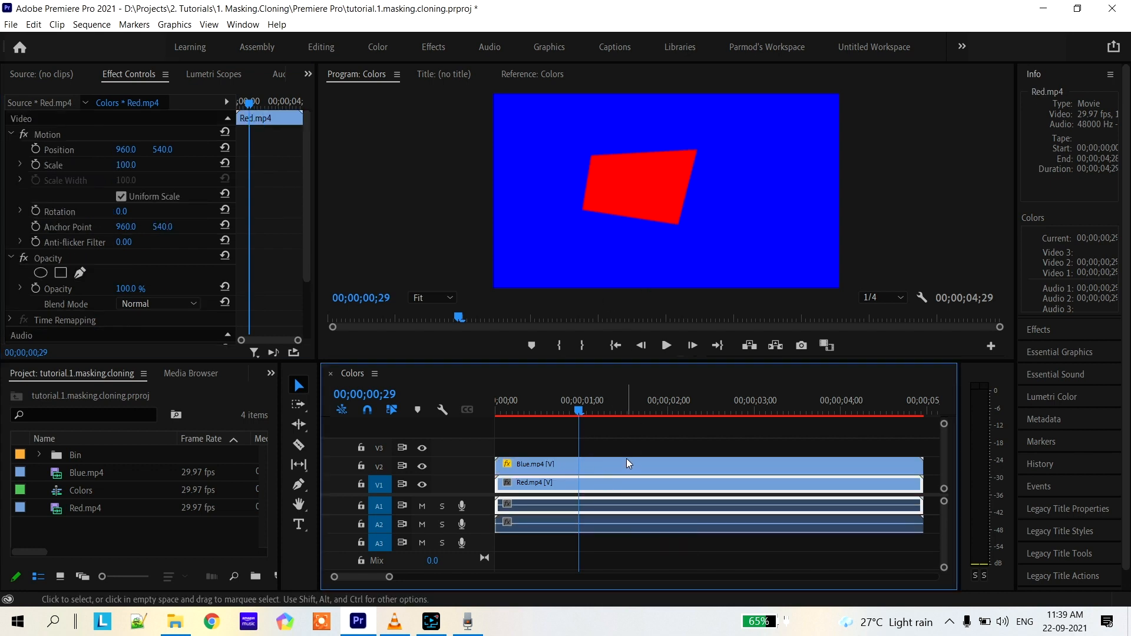
{"action": "left_click", "coordinate": [626, 469]}
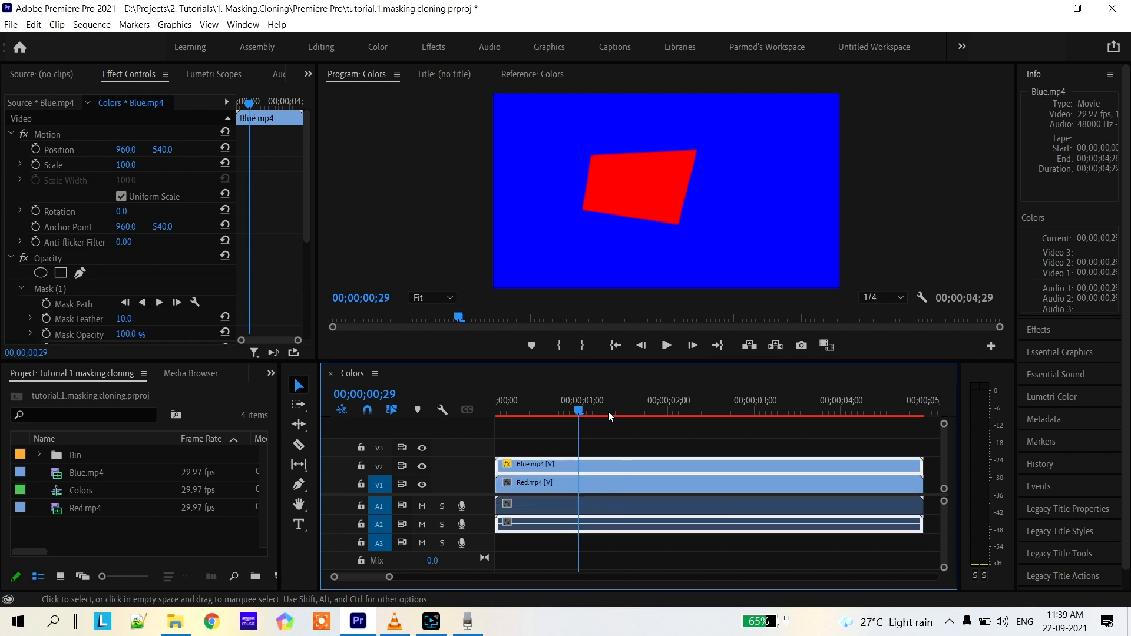
{"action": "left_click", "coordinate": [56, 291]}
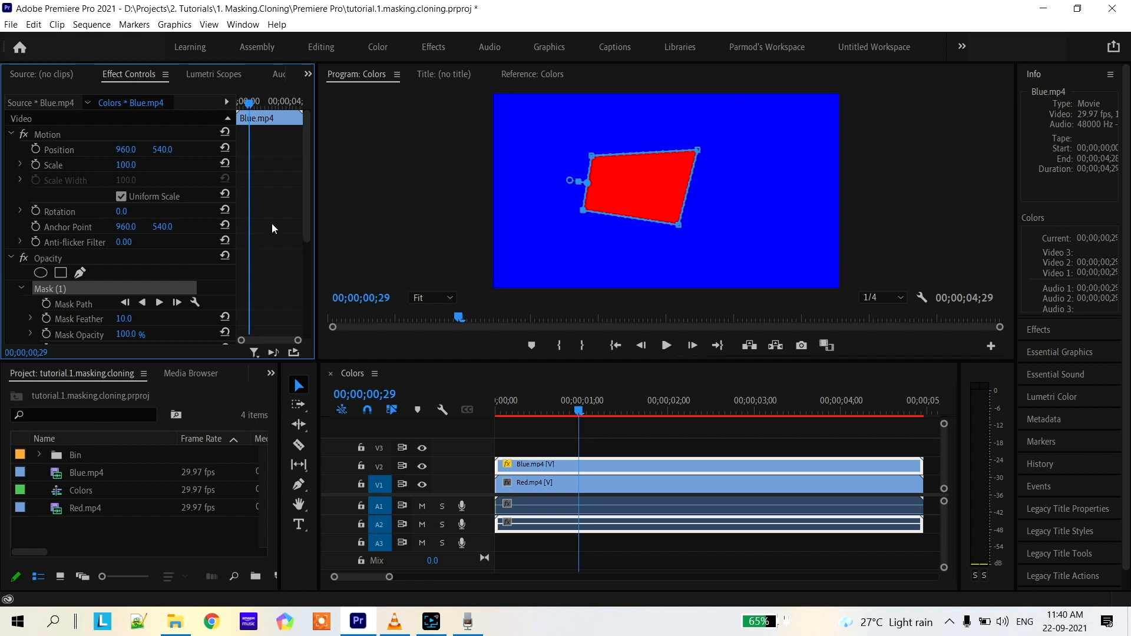
{"action": "left_click_drag", "start_coordinate": [306, 191], "coordinate": [306, 255]}
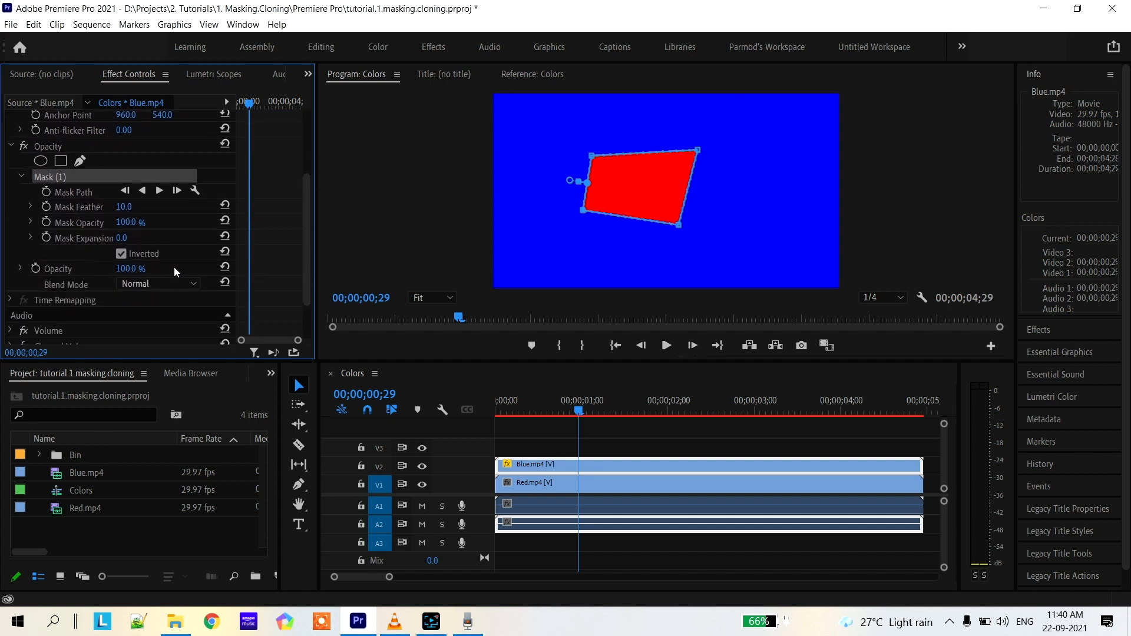
{"action": "left_click", "coordinate": [122, 254]}
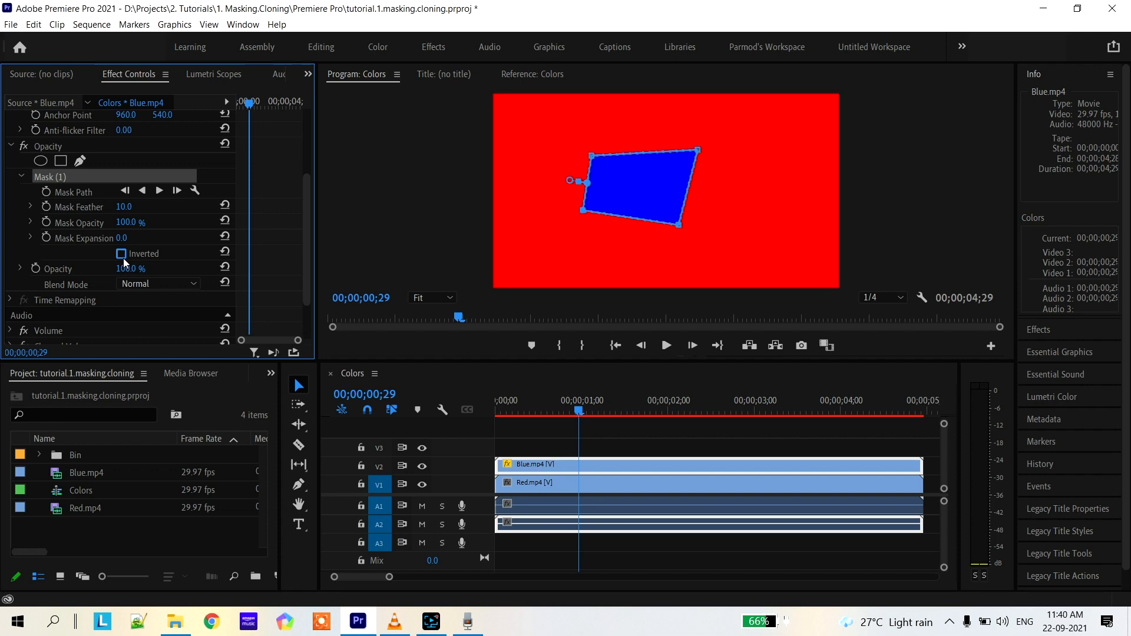
{"action": "left_click", "coordinate": [122, 254]}
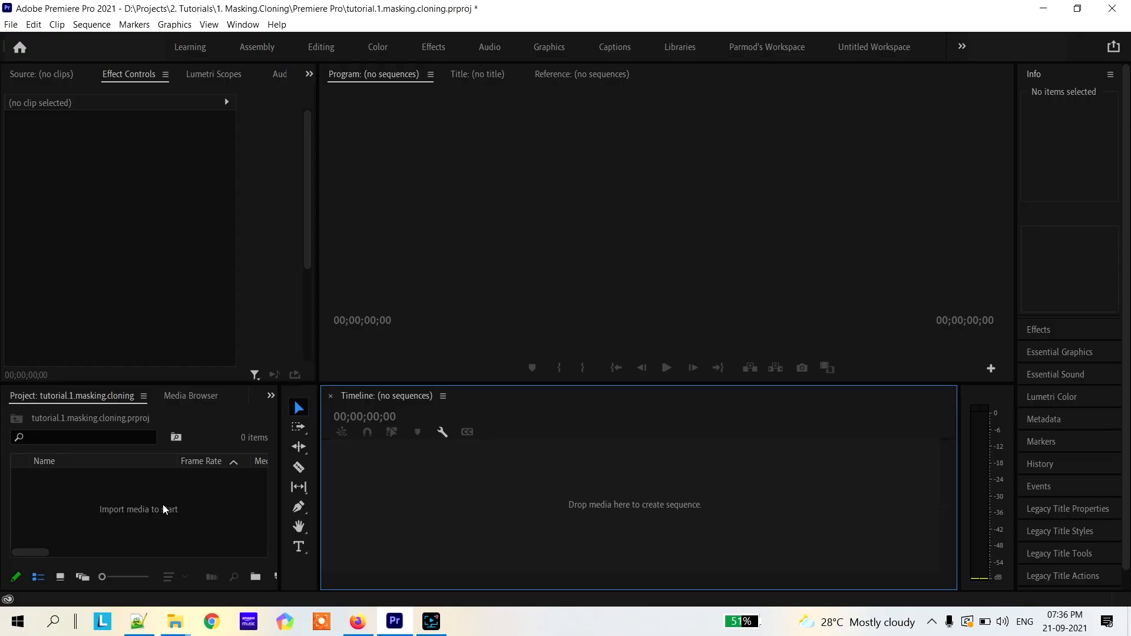
Import the footage files First.mp4 and Second.mp4 into the project
{"action": "right_click", "coordinate": [163, 504]}
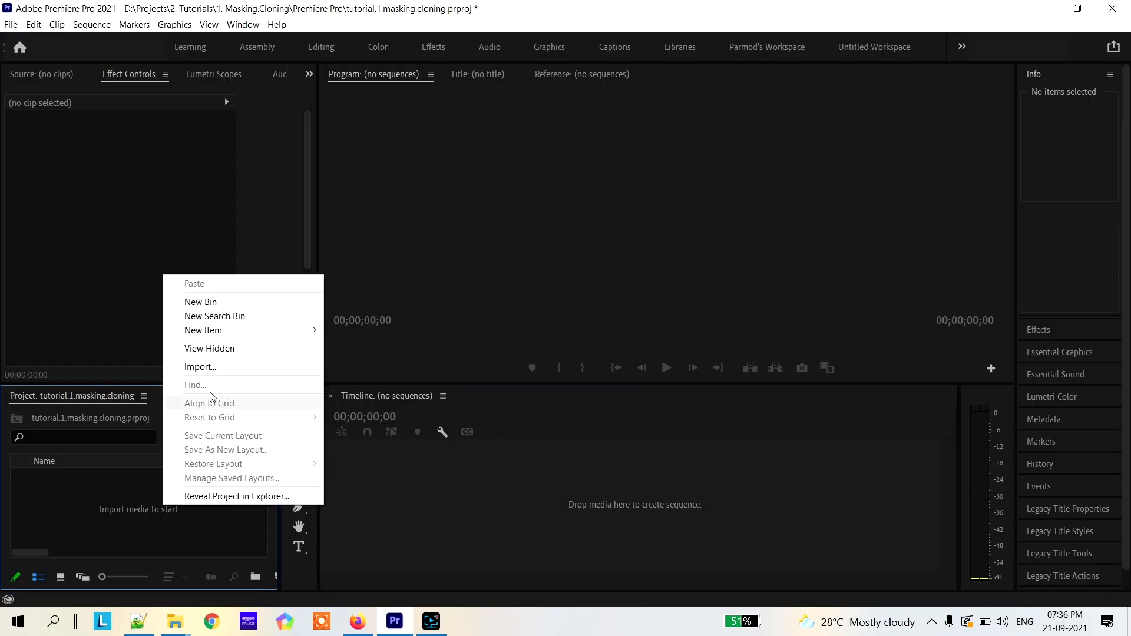
{"action": "left_click", "coordinate": [238, 369]}
{"action": "left_click_drag", "start_coordinate": [272, 194], "coordinate": [150, 130]}
{"action": "left_click", "coordinate": [1014, 583]}
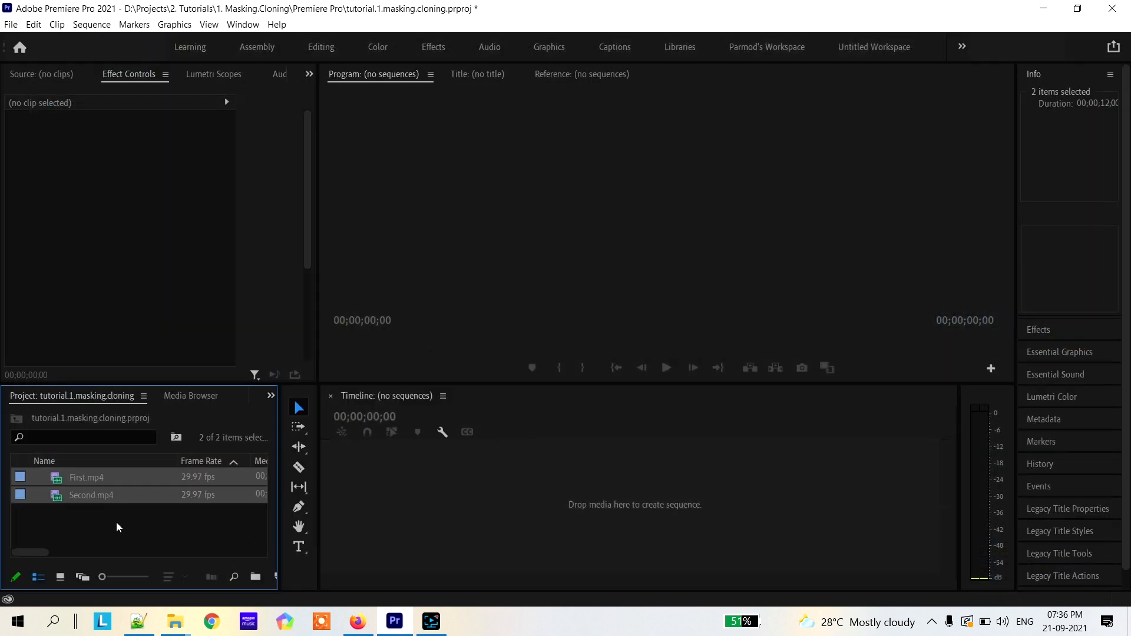
Create a sequence from First.mp4 by placing the clip in the empty timeline, with the playhead at the start
{"action": "left_click", "coordinate": [107, 522]}
{"action": "left_click", "coordinate": [61, 482]}
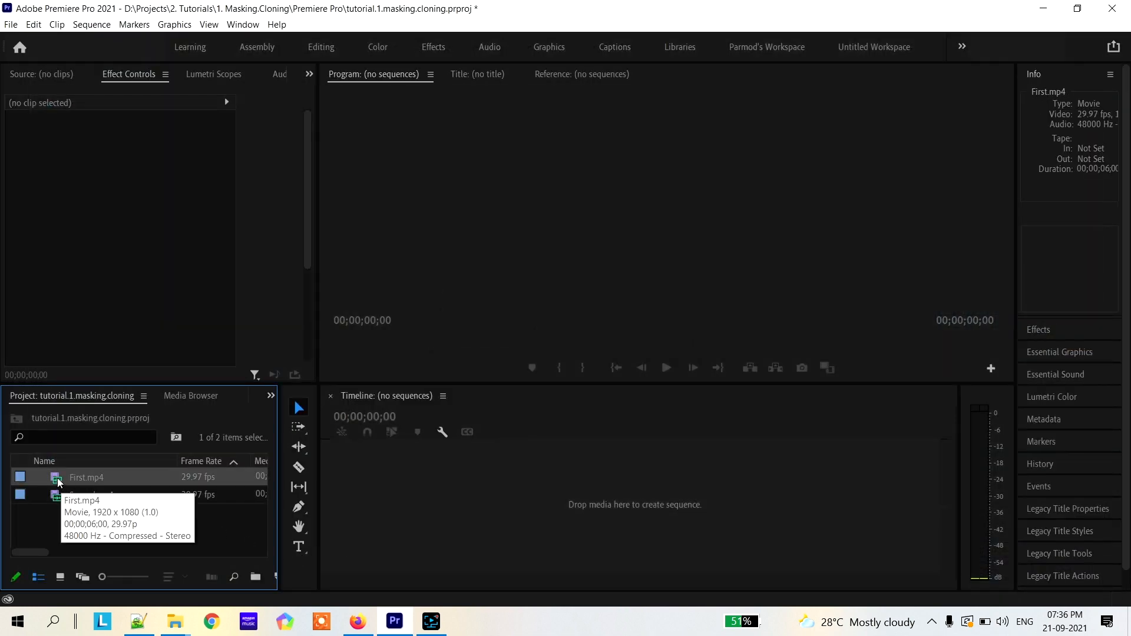
{"action": "left_click_drag", "start_coordinate": [57, 480], "coordinate": [411, 500]}
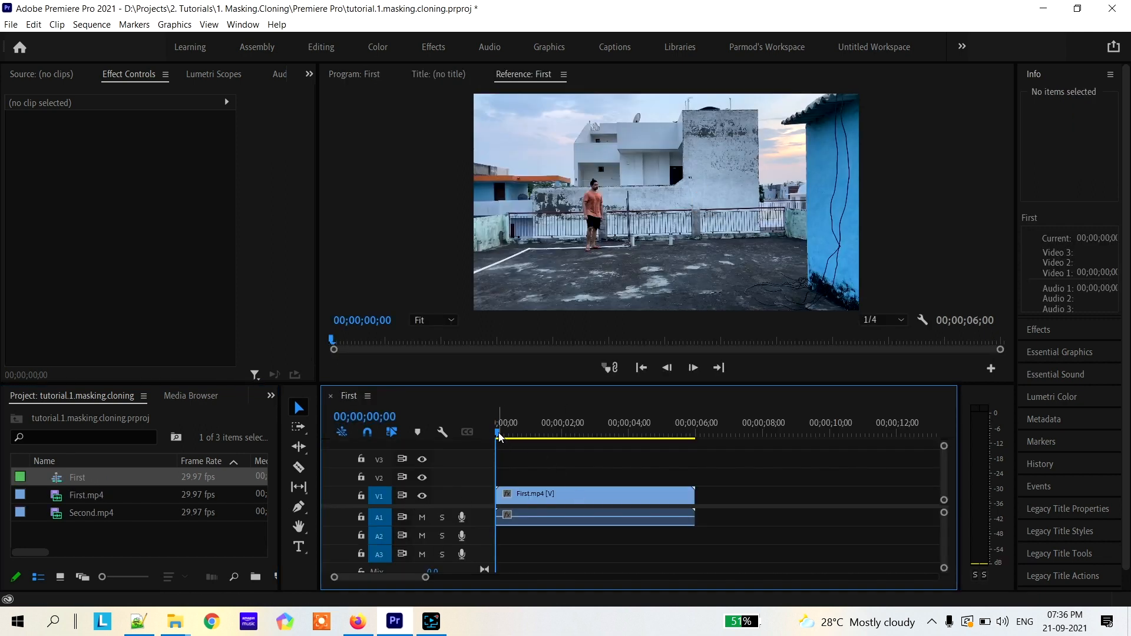
{"action": "mouse_move", "coordinate": [497, 435]}
{"action": "left_mouse_down"}
{"action": "mouse_move", "coordinate": [596, 435]}
{"action": "mouse_move", "coordinate": [482, 437]}
{"action": "left_mouse_up"}
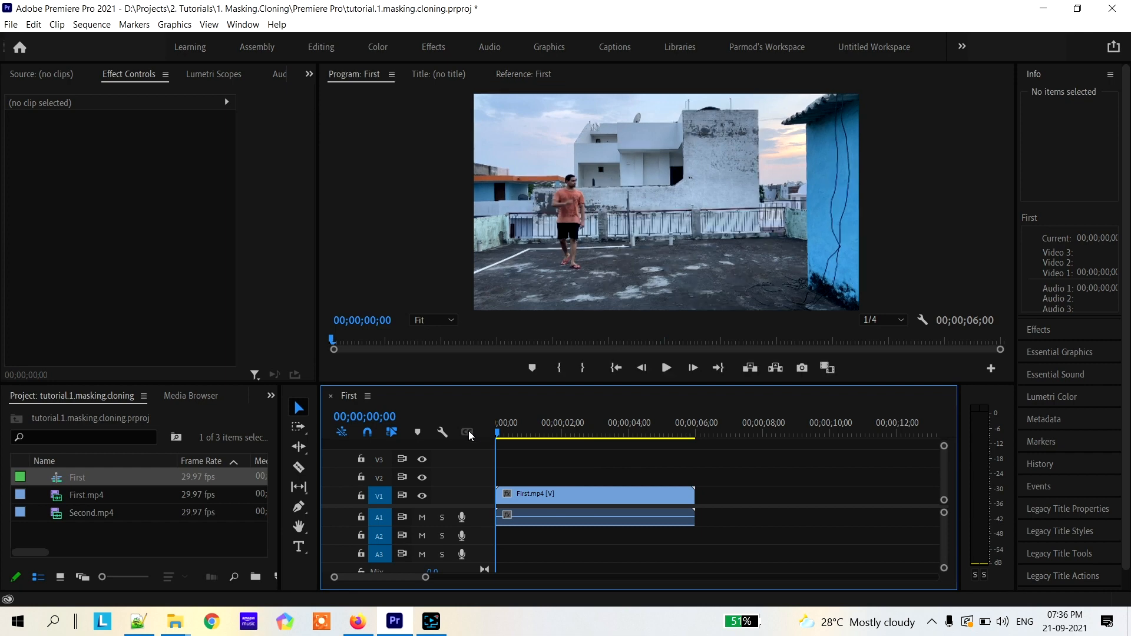
Examine the settings of the First sequence, including frame size and timebase, and leave them without changes
{"action": "right_click", "coordinate": [66, 480]}
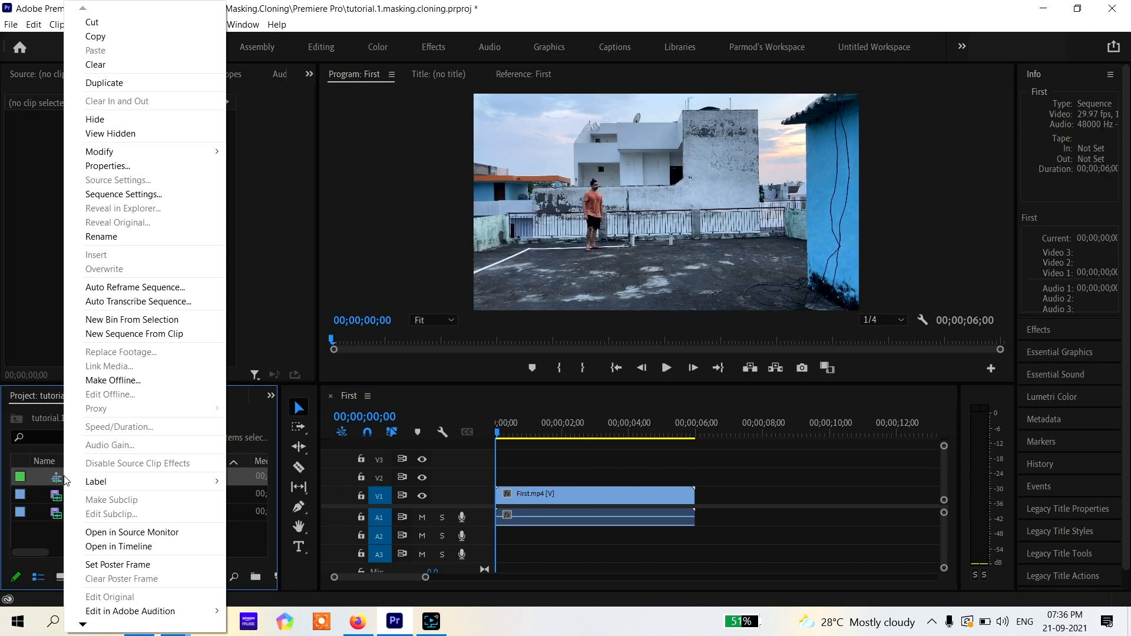
{"action": "left_click", "coordinate": [117, 194]}
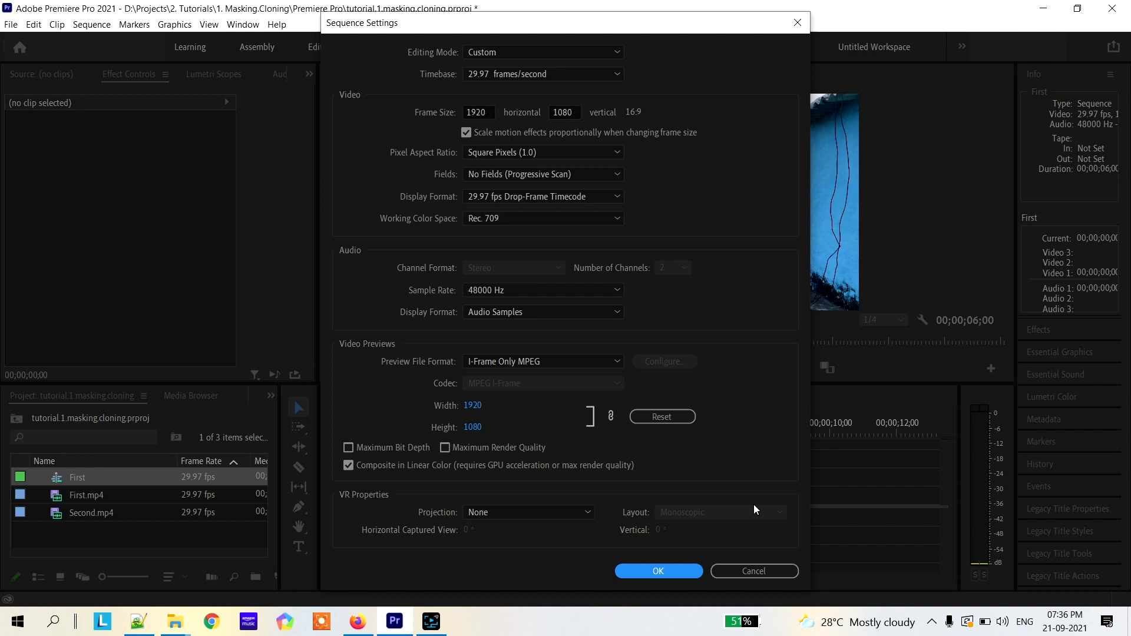
{"action": "left_click", "coordinate": [770, 570]}
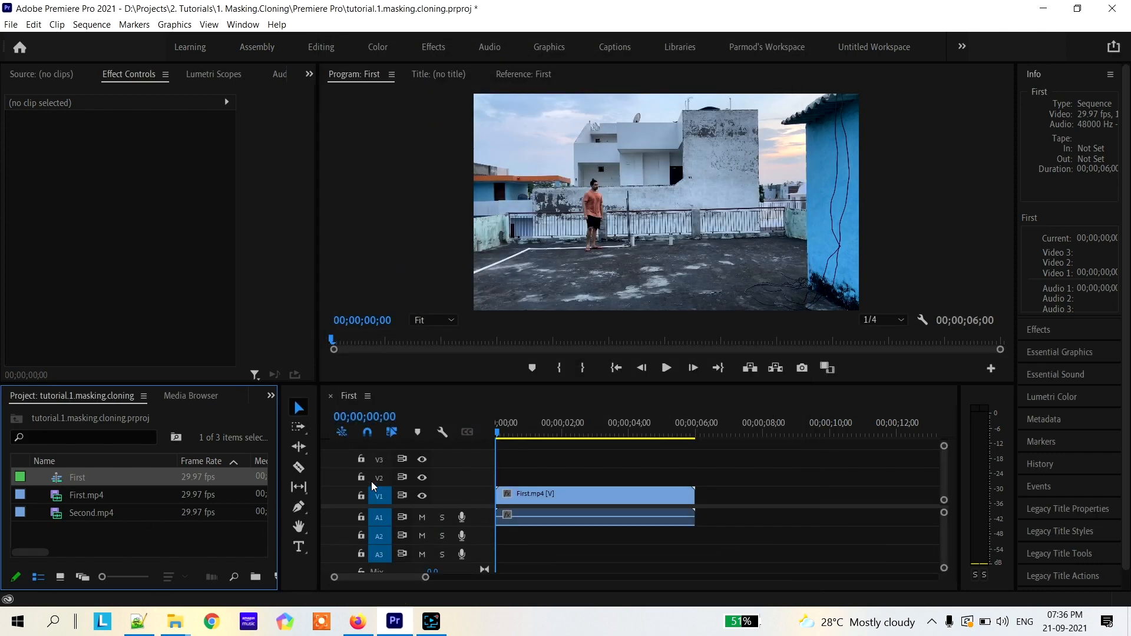
Play the First sequence from the beginning to review the First.mp4 footage
{"action": "left_click_drag", "start_coordinate": [496, 432], "coordinate": [472, 428]}
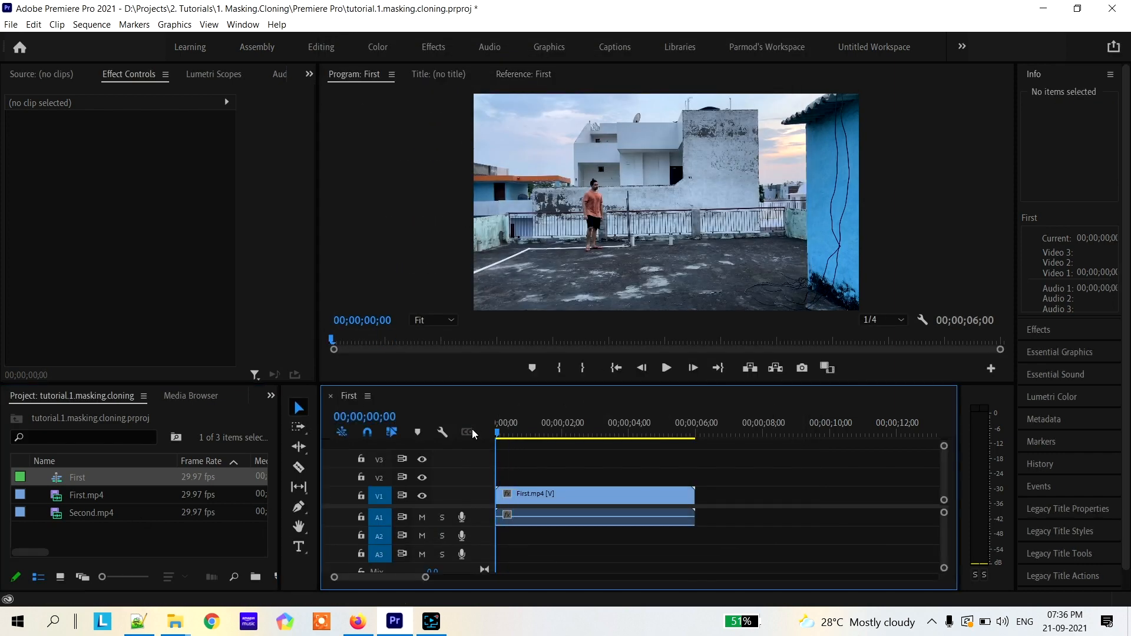
{"action": "key", "text": "space"}
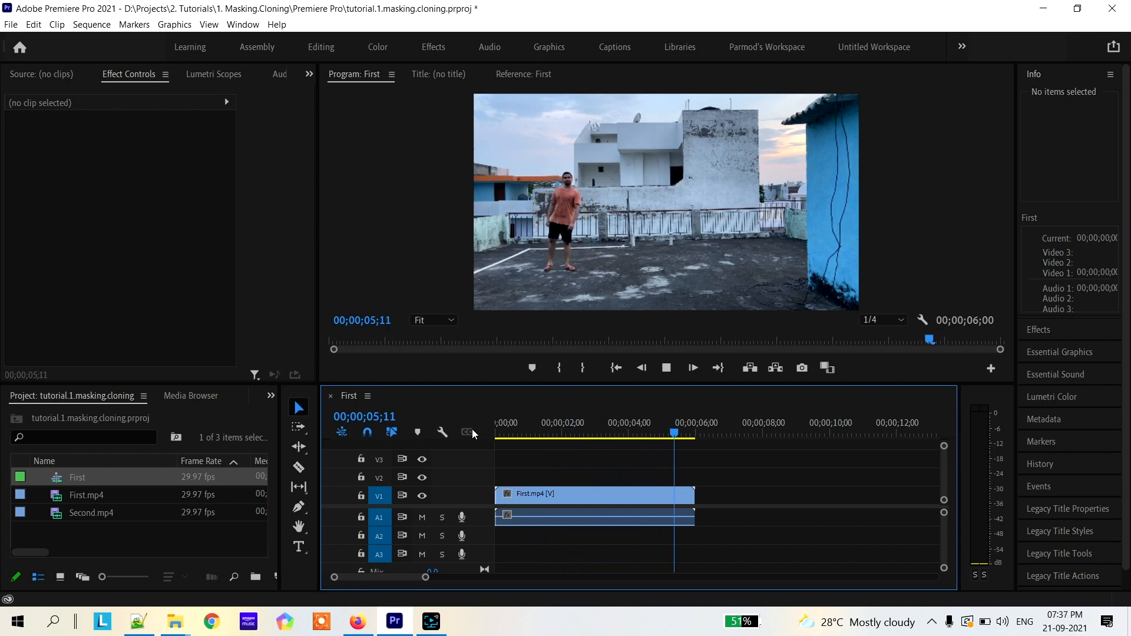
{"action": "key", "text": "space"}
Place Second.mp4 on track V2 directly above First.mp4, aligned to the sequence start, and play the sequence from the beginning
{"action": "left_click", "coordinate": [58, 510]}
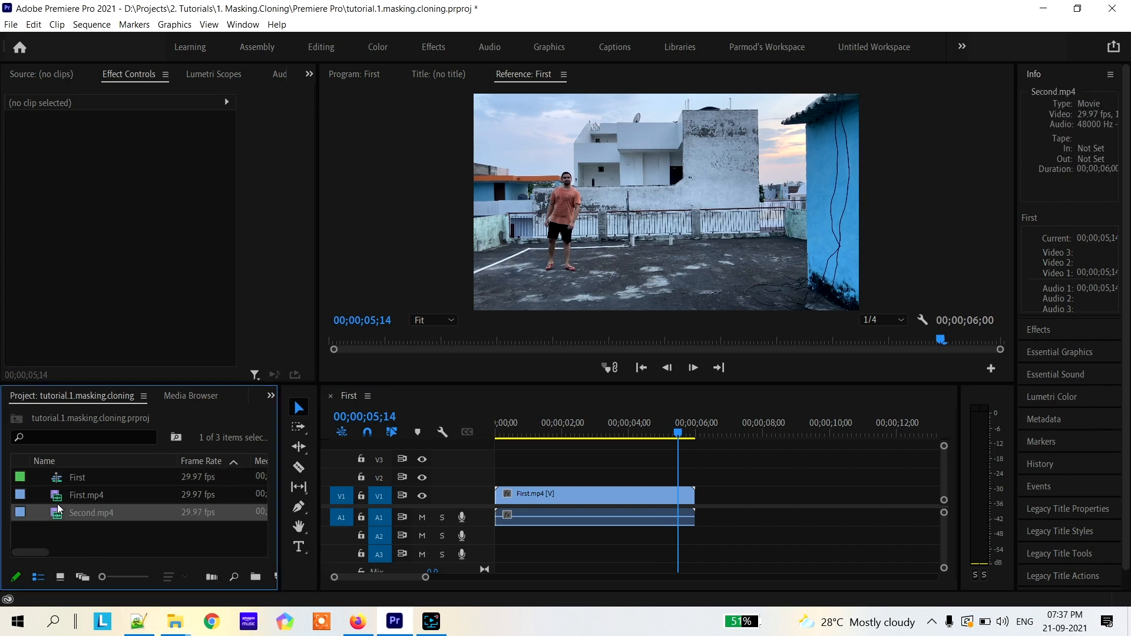
{"action": "left_click_drag", "start_coordinate": [57, 518], "coordinate": [497, 476]}
{"action": "key", "text": "Home"}
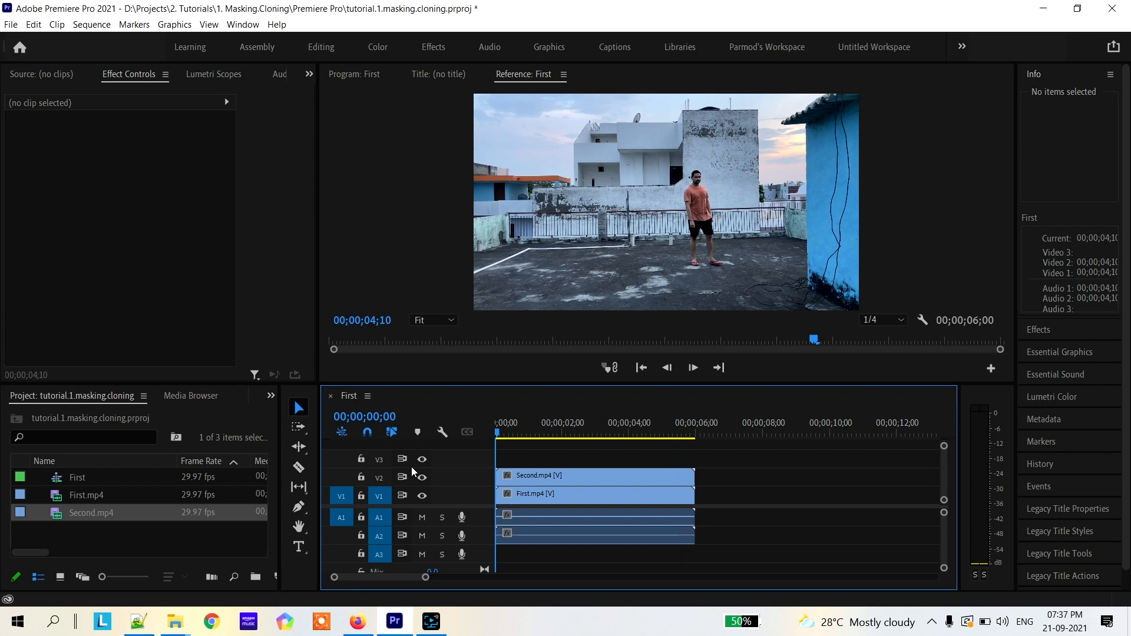
{"action": "key", "text": "space"}
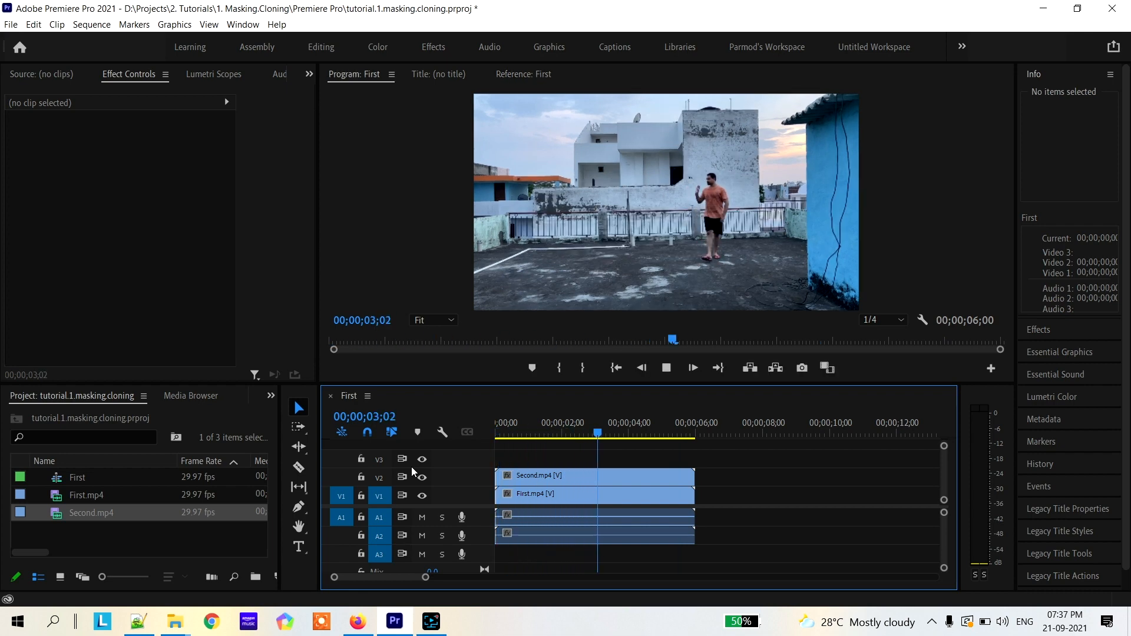
{"action": "key", "text": "space"}
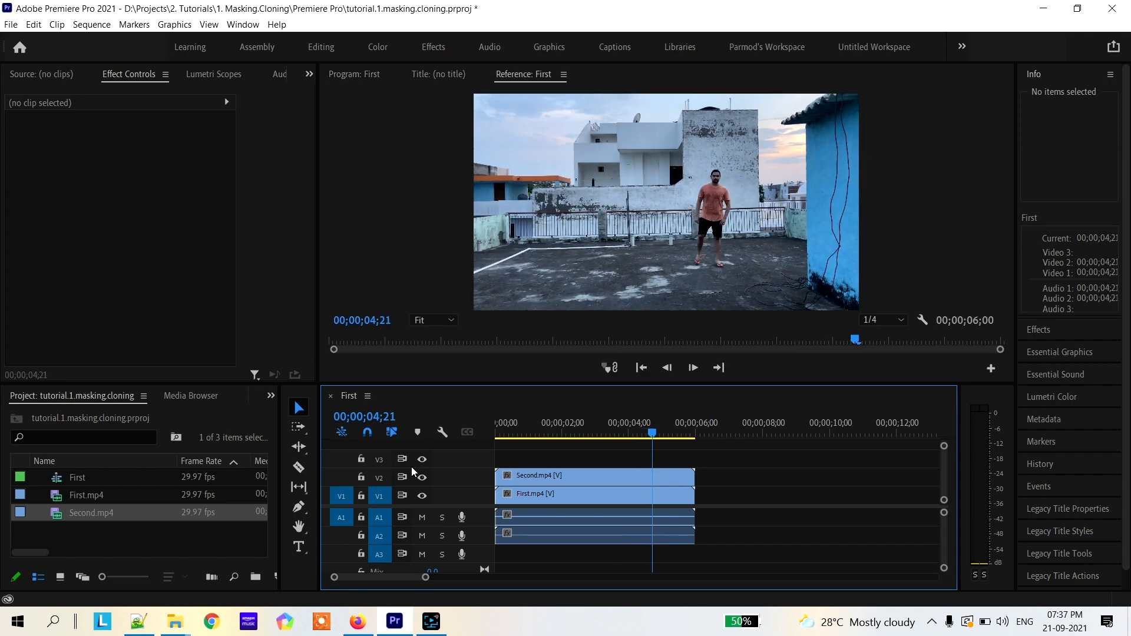
Draw a four-point pen opacity mask on Second.mp4 around the frame's right half at 00;00;03;04, with the left edge straightened
{"action": "left_click", "coordinate": [570, 479]}
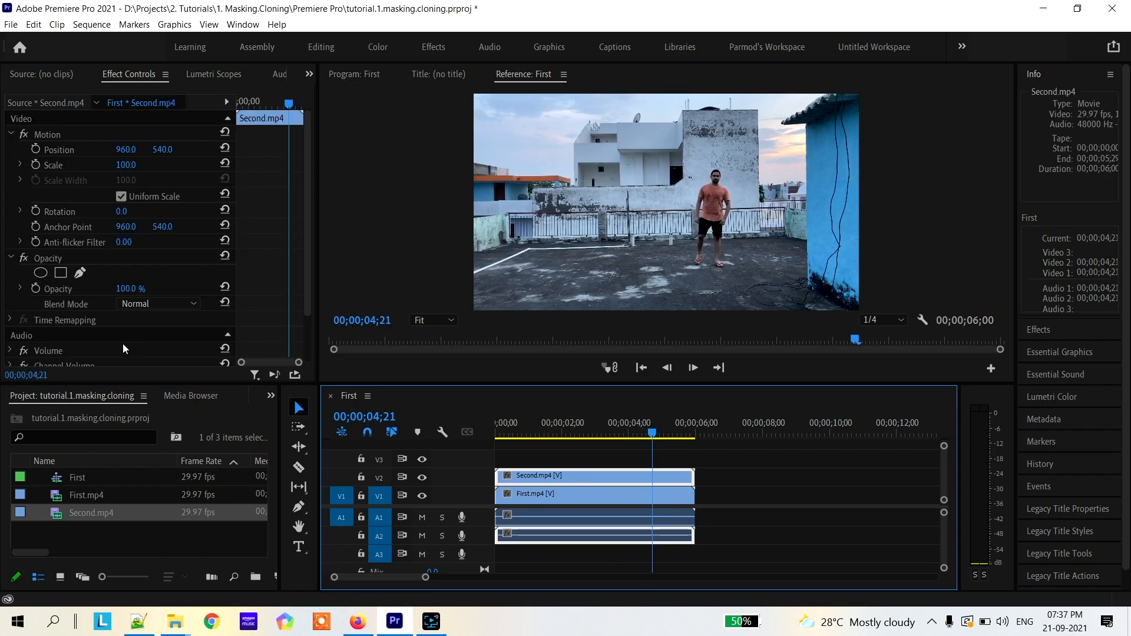
{"action": "left_click", "coordinate": [80, 273]}
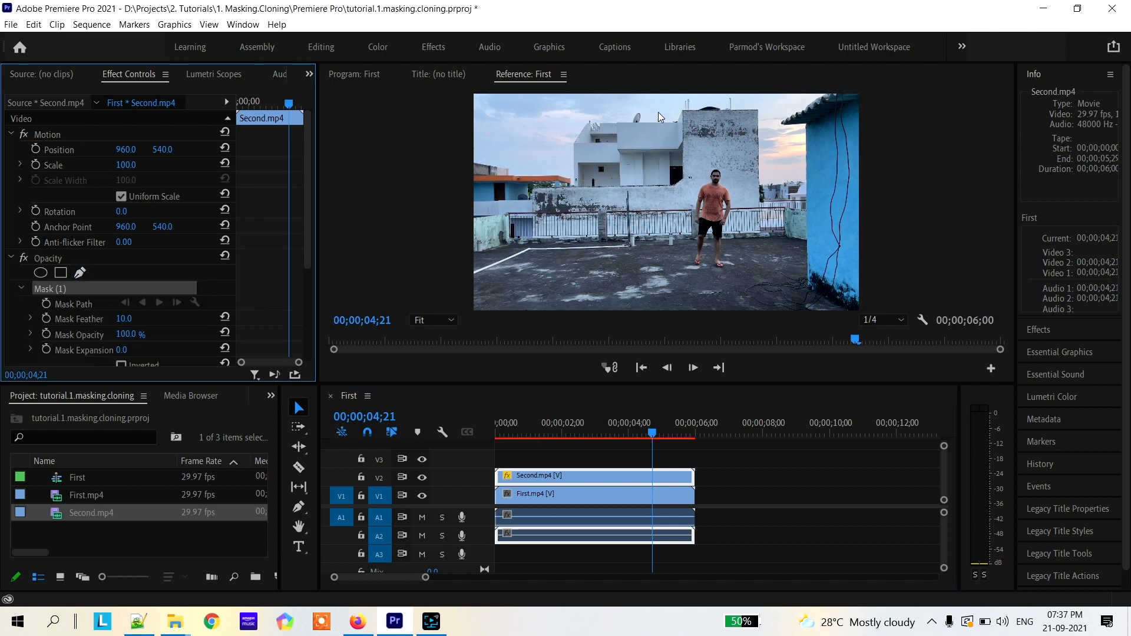
{"action": "left_click_drag", "start_coordinate": [653, 433], "coordinate": [601, 435]}
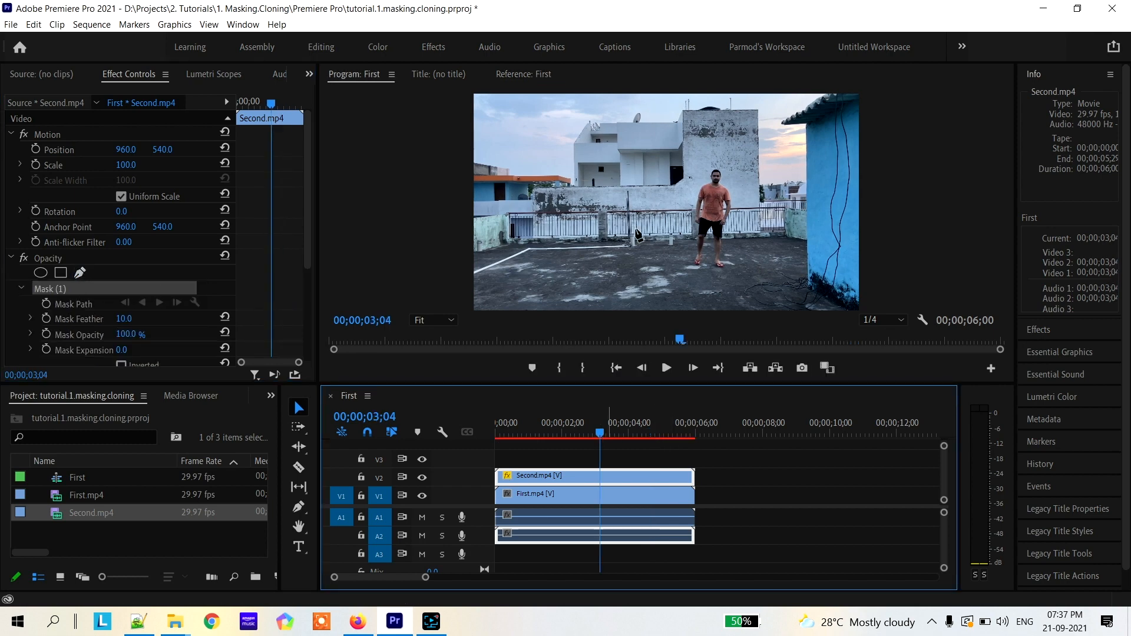
{"action": "left_click", "coordinate": [656, 103]}
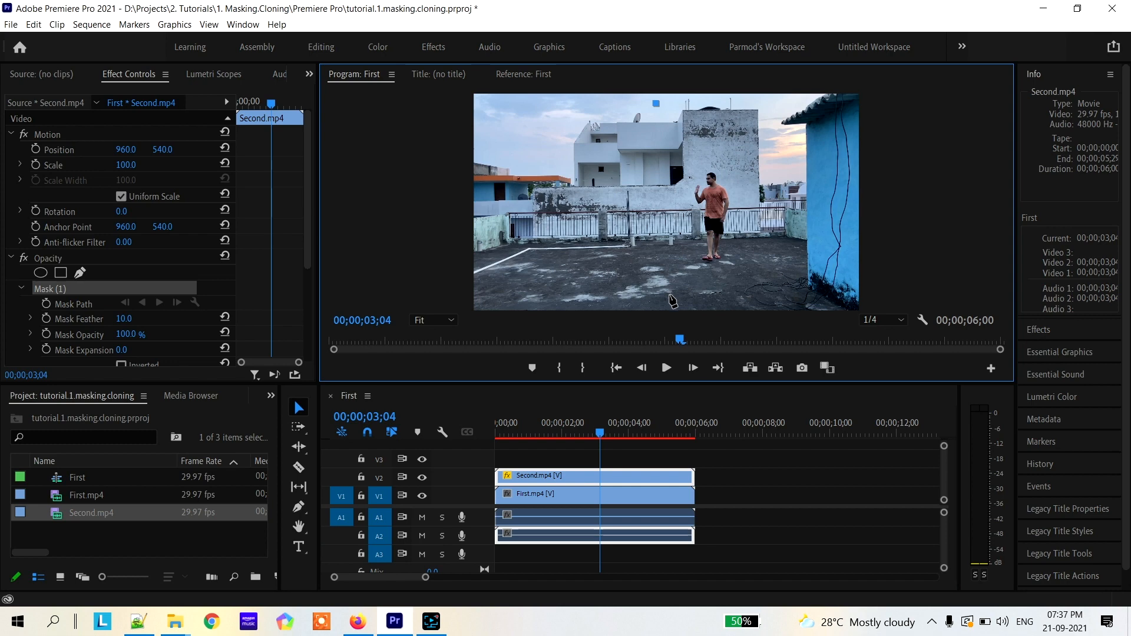
{"action": "left_click", "coordinate": [669, 301]}
{"action": "left_click", "coordinate": [875, 298]}
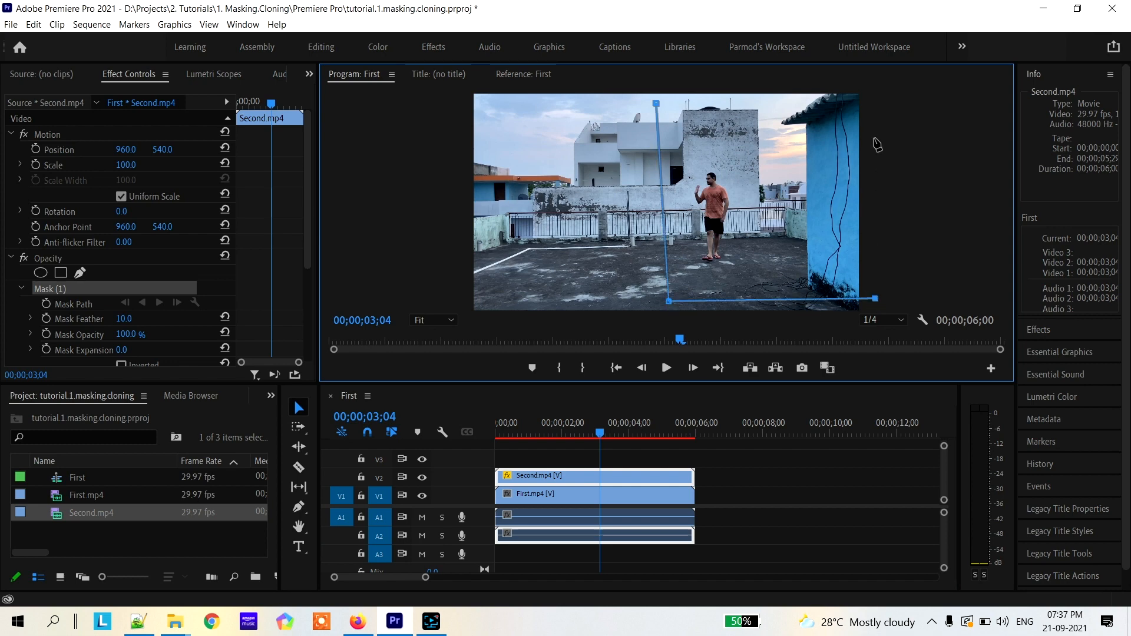
{"action": "left_click", "coordinate": [869, 104]}
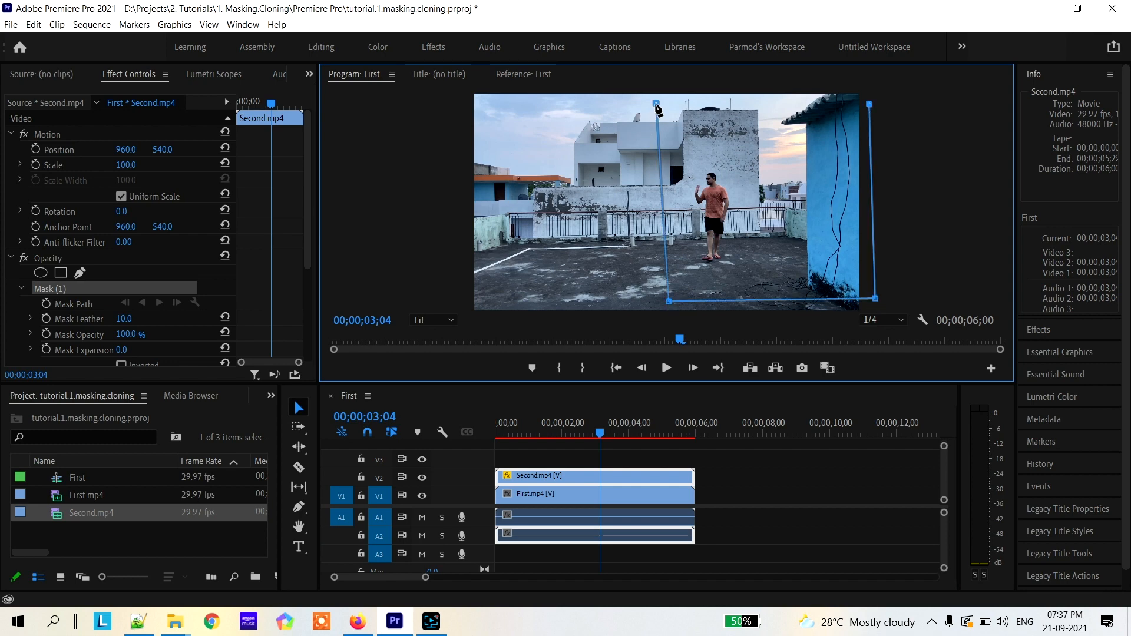
{"action": "left_click", "coordinate": [656, 103]}
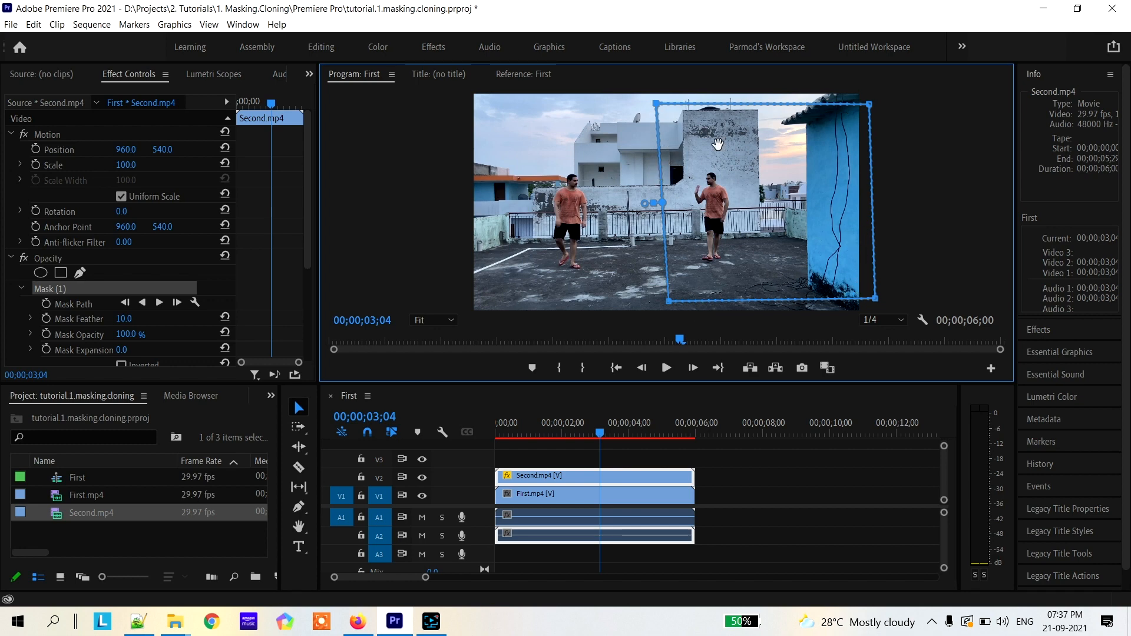
{"action": "left_click_drag", "start_coordinate": [668, 305], "coordinate": [656, 298]}
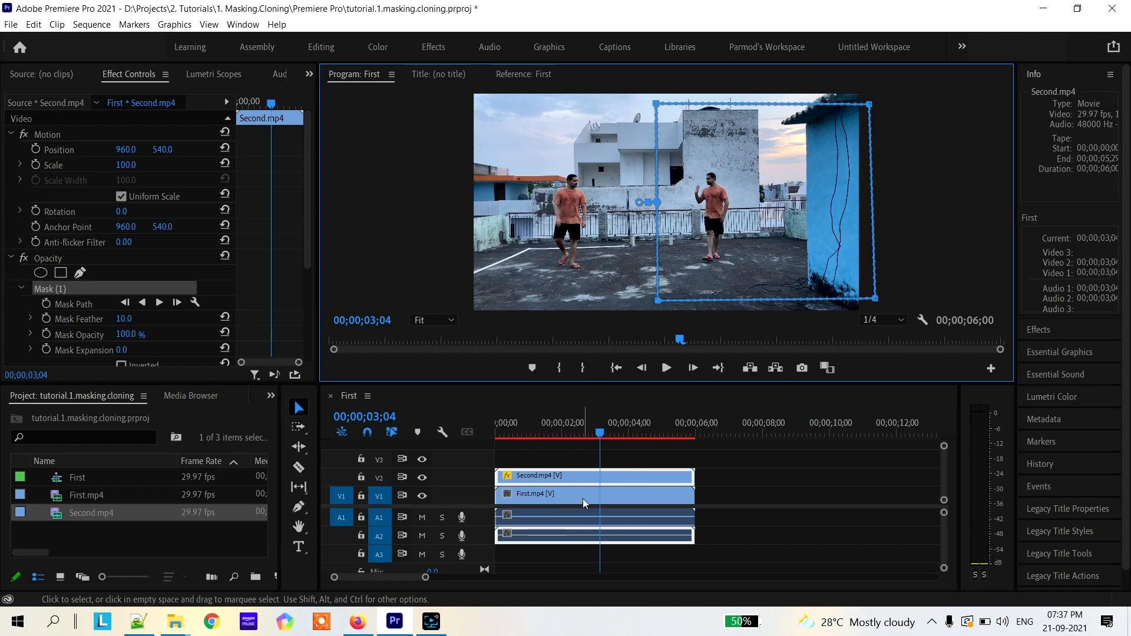
Hide track V1 and raise the mask feather on Second.mp4 to 147
{"action": "left_click", "coordinate": [423, 496]}
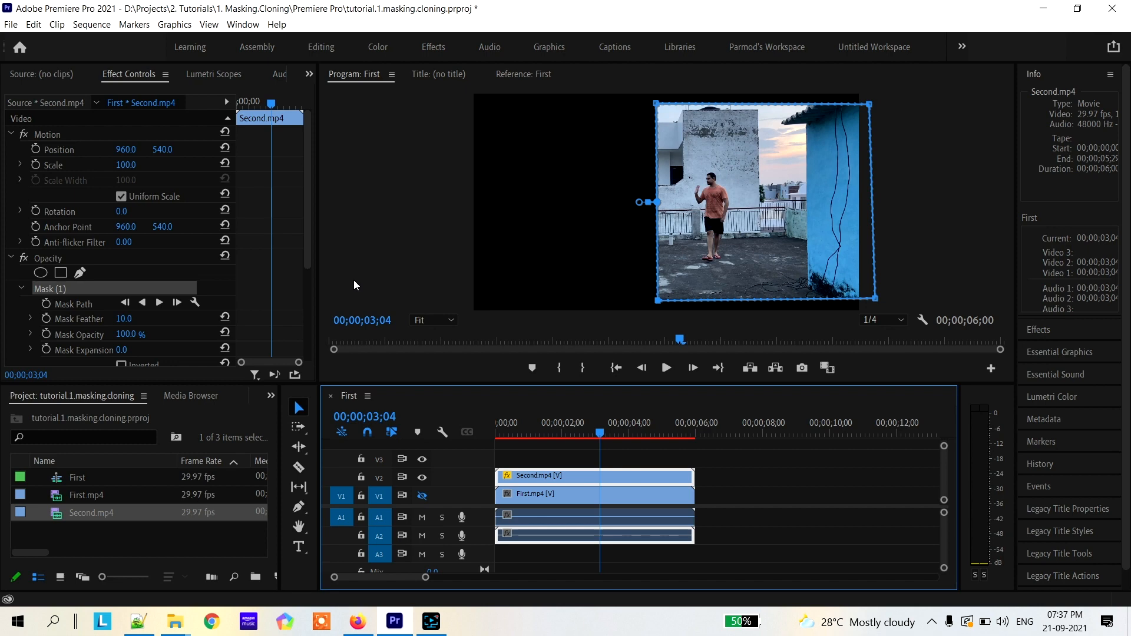
{"action": "left_click", "coordinate": [125, 319]}
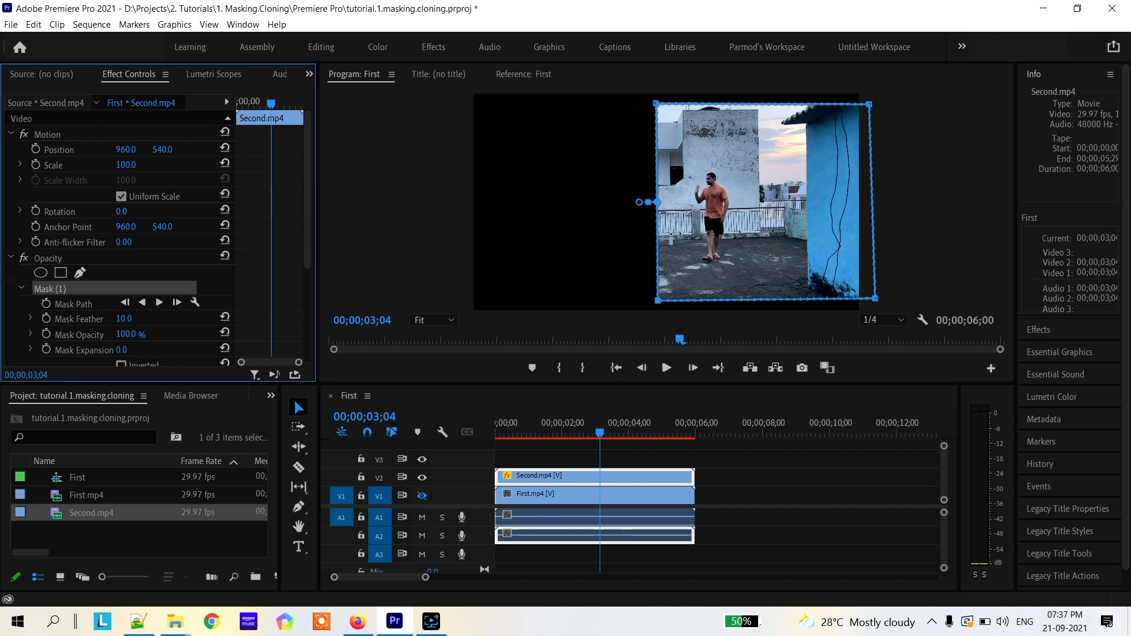
{"action": "left_click_drag", "start_coordinate": [124, 318], "coordinate": [197, 318]}
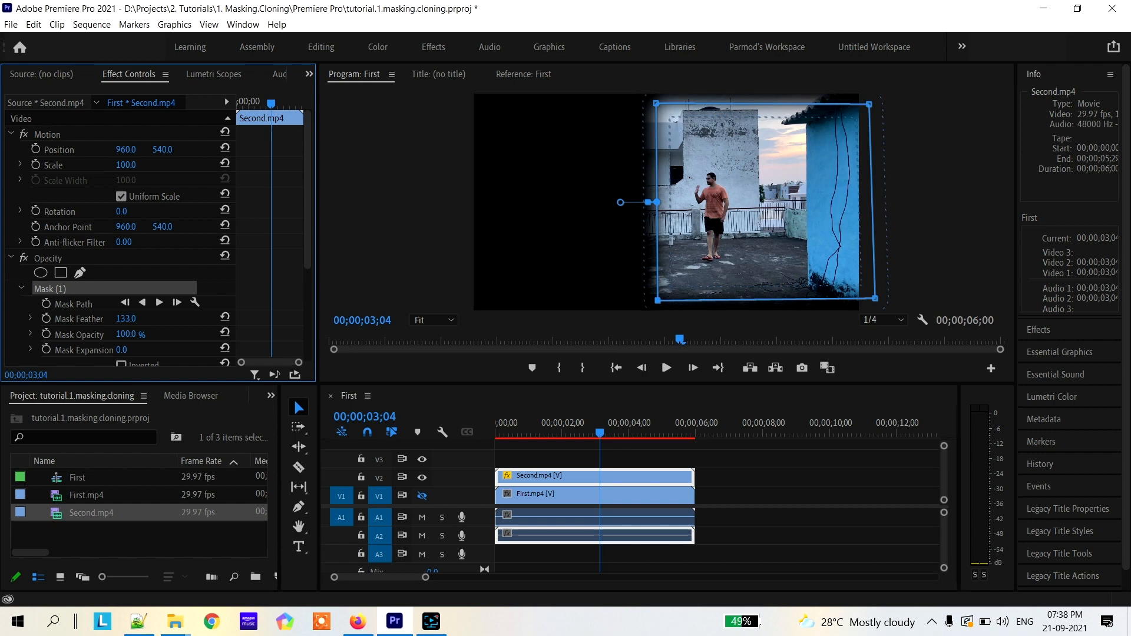
{"action": "left_click_drag", "start_coordinate": [196, 318], "coordinate": [201, 318]}
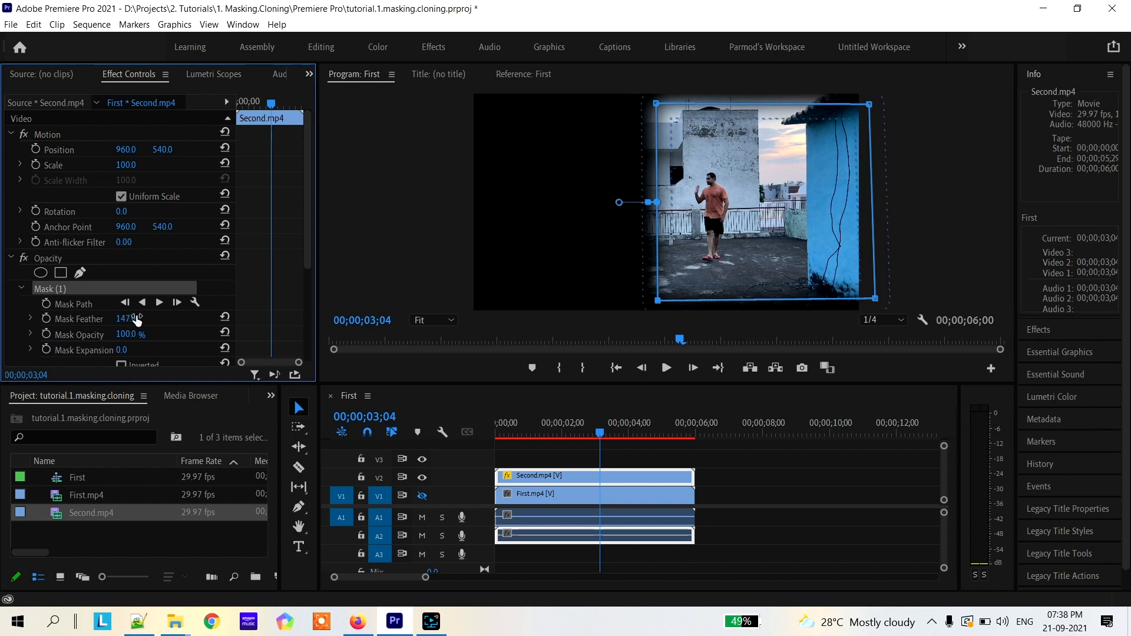
Set the mask feather on Second.mp4 to 0 and deselect the mask to hide its outline
{"action": "left_click", "coordinate": [80, 323]}
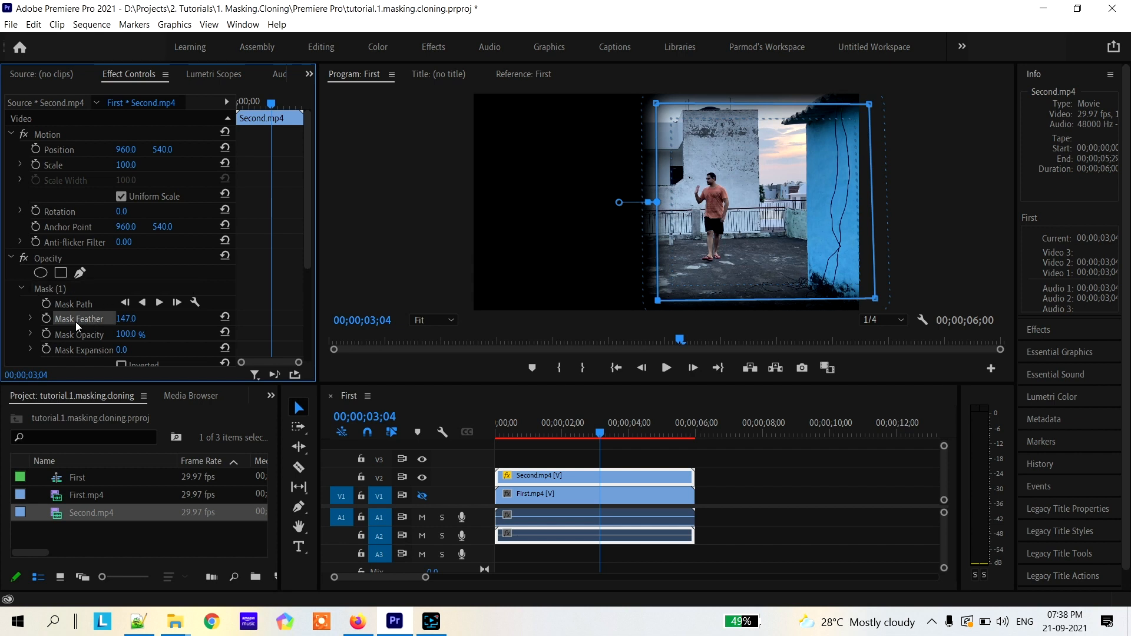
{"action": "left_click", "coordinate": [130, 318]}
{"action": "type", "text": "0"}
{"action": "key", "text": "Return"}
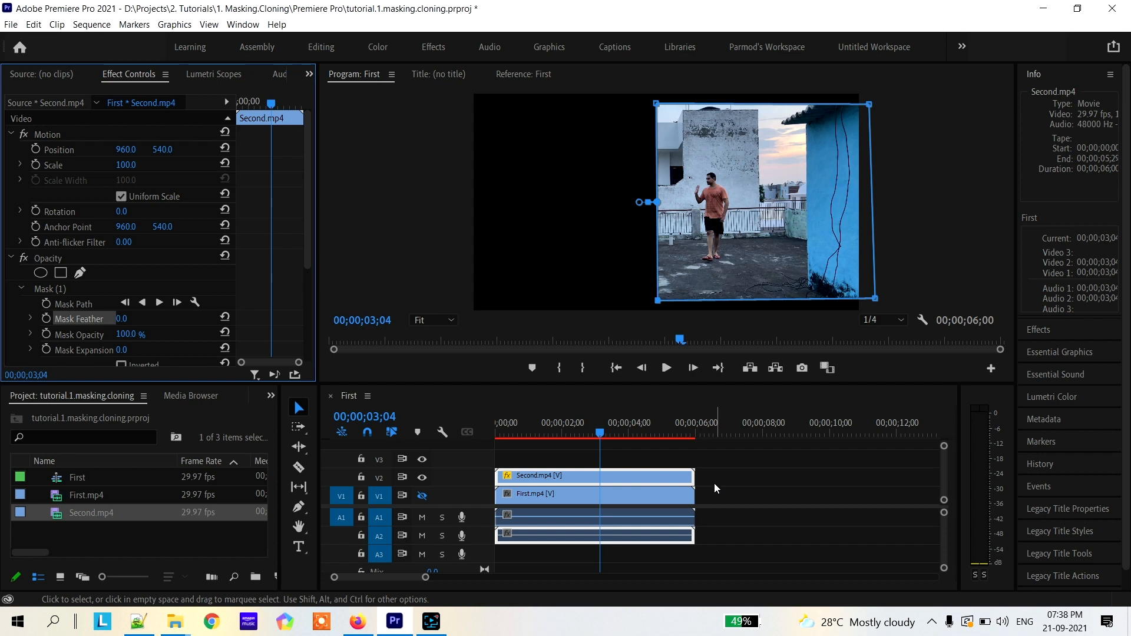
{"action": "left_click", "coordinate": [667, 506]}
{"action": "left_click", "coordinate": [650, 478]}
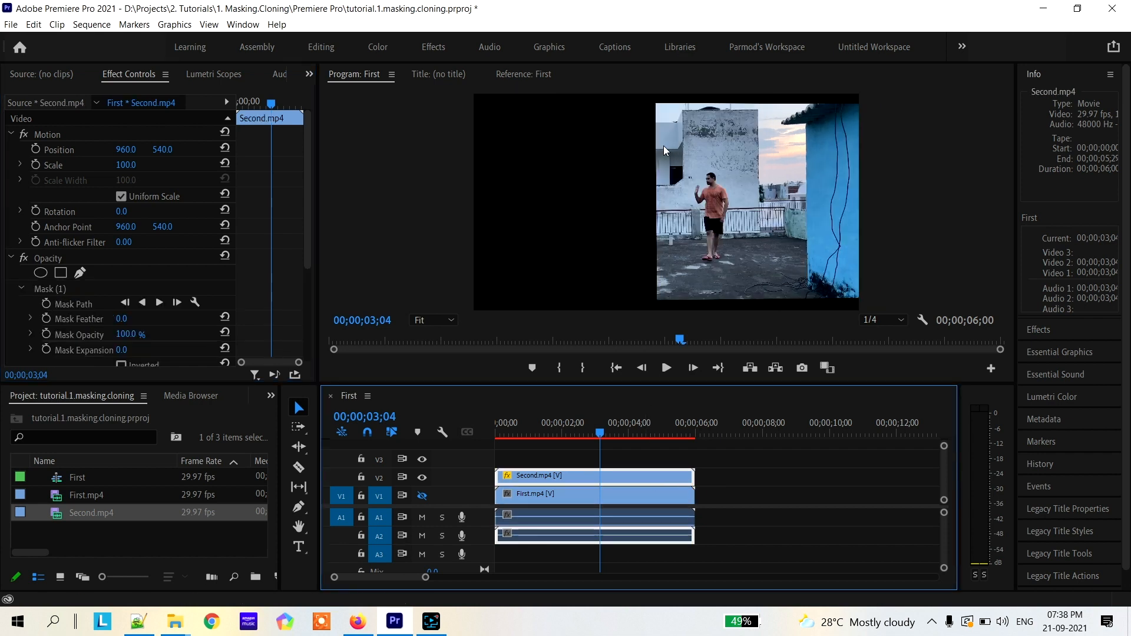
Raise the mask feather on Second.mp4 to 147 again and turn track V1 back on
{"action": "left_click", "coordinate": [122, 320]}
{"action": "left_click_drag", "start_coordinate": [122, 320], "coordinate": [193, 319]}
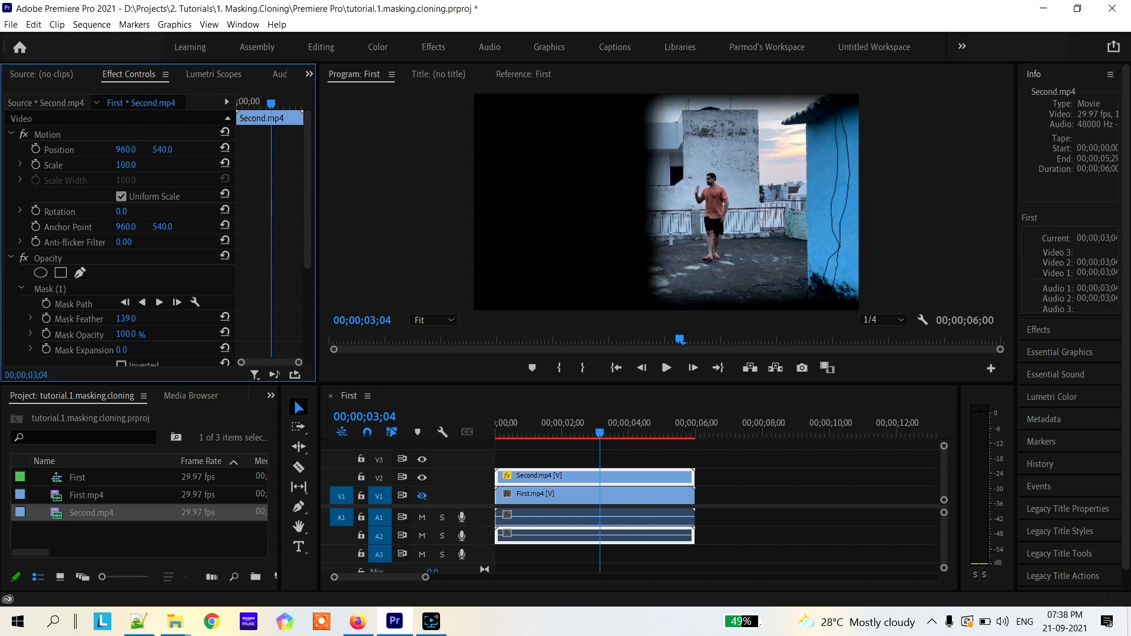
{"action": "left_click", "coordinate": [422, 496]}
Play the First sequence from the beginning and scrub back through it to review the masked clone effect
{"action": "key", "text": "Home"}
{"action": "key", "text": "space"}
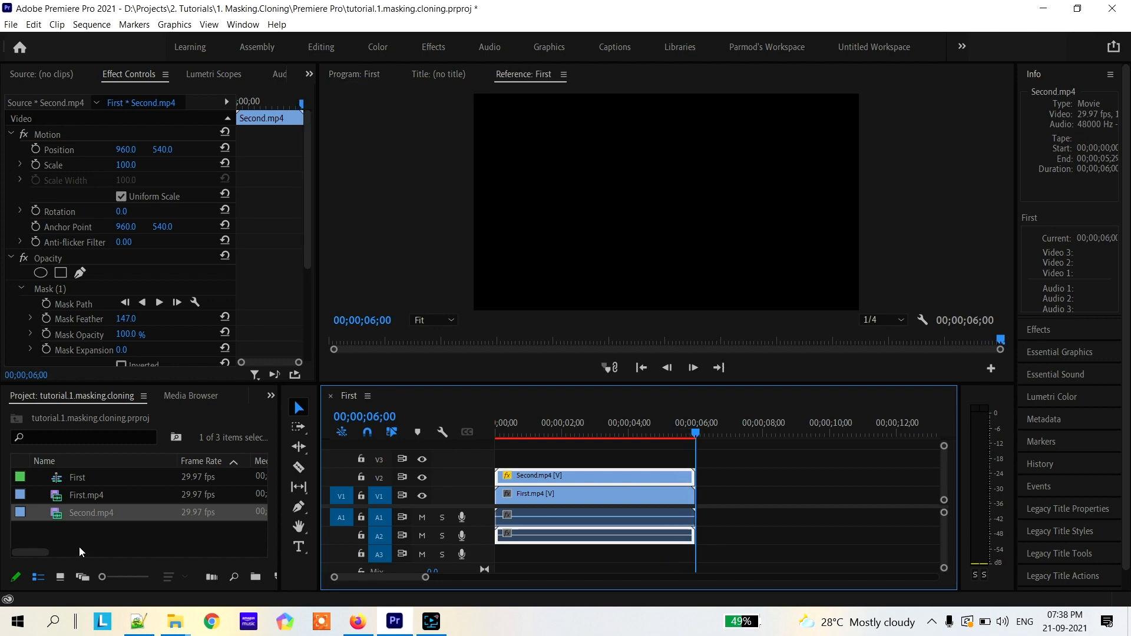
{"action": "left_click_drag", "start_coordinate": [695, 437], "coordinate": [652, 439]}
{"action": "left_click_drag", "start_coordinate": [578, 449], "coordinate": [528, 450]}
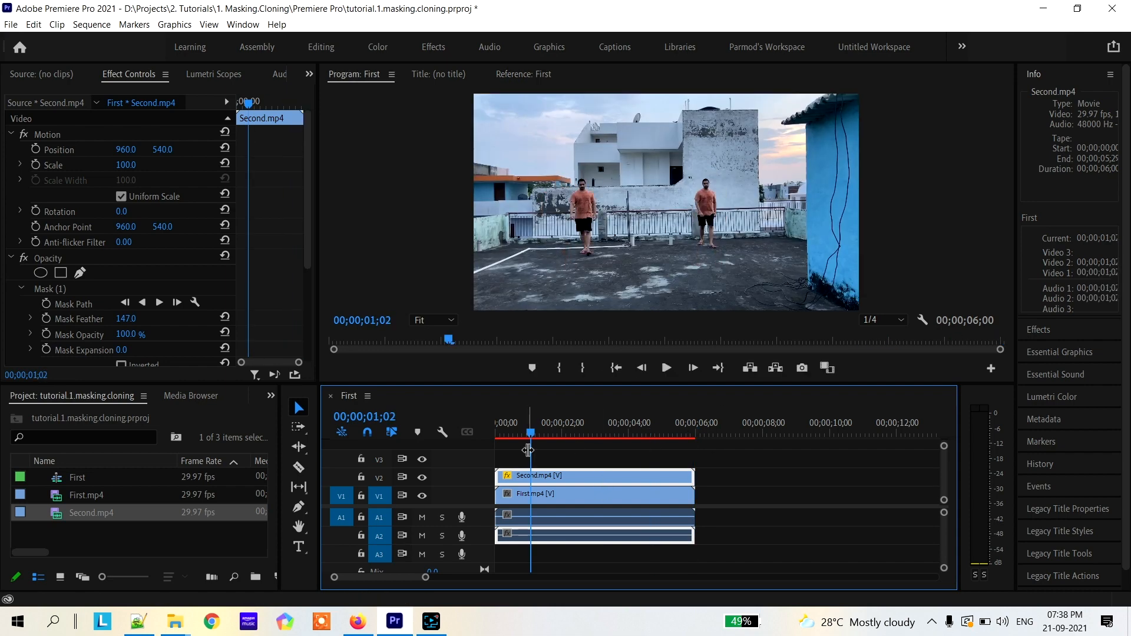
{"action": "key", "text": "space"}
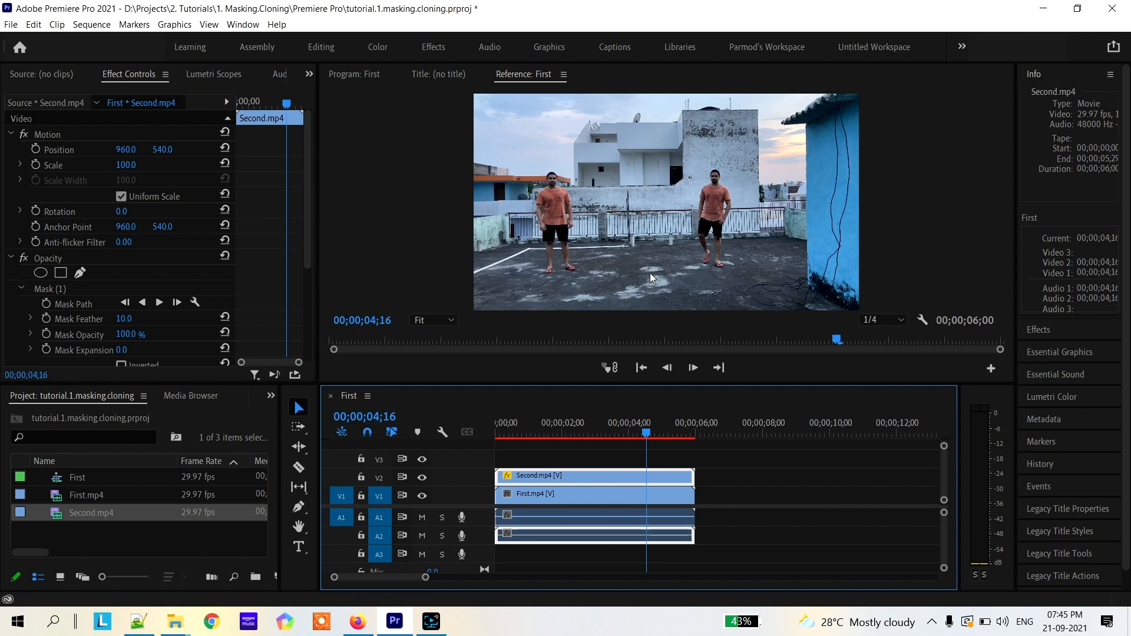
Delete the opacity mask from Second.mp4 and return the playhead to the sequence start
{"action": "left_click", "coordinate": [58, 291]}
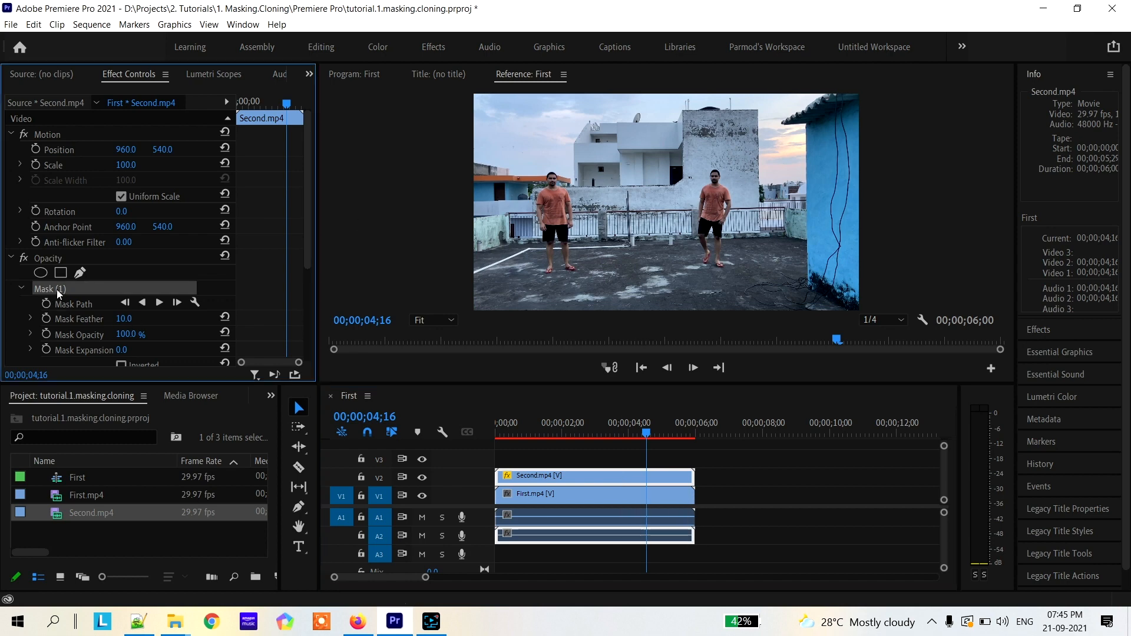
{"action": "key", "text": "Delete"}
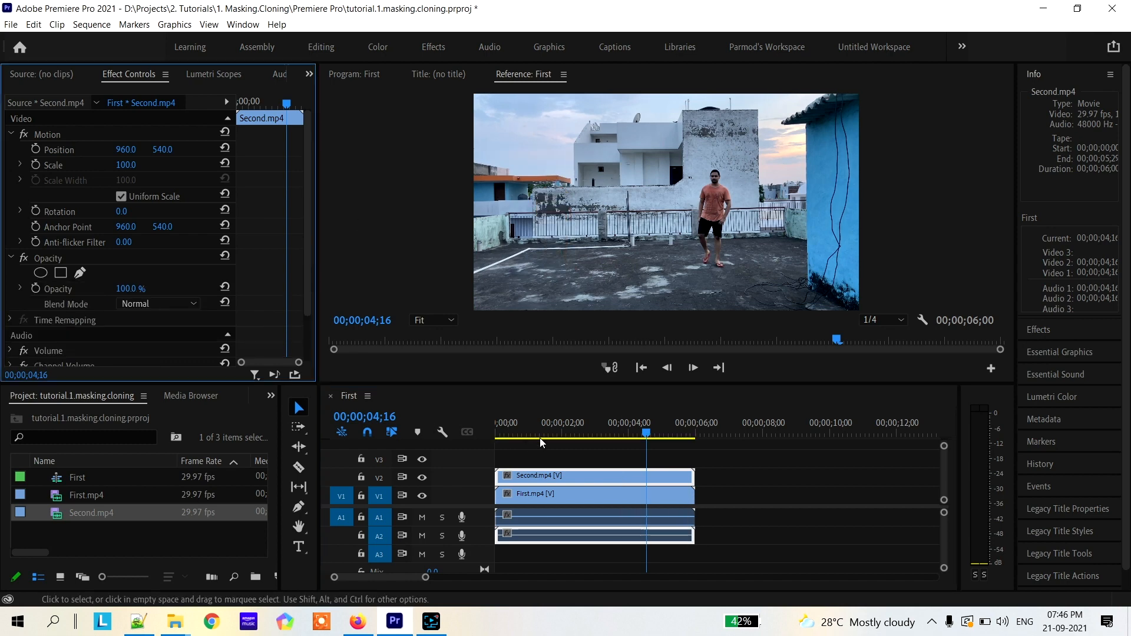
{"action": "left_click_drag", "start_coordinate": [646, 434], "coordinate": [483, 429]}
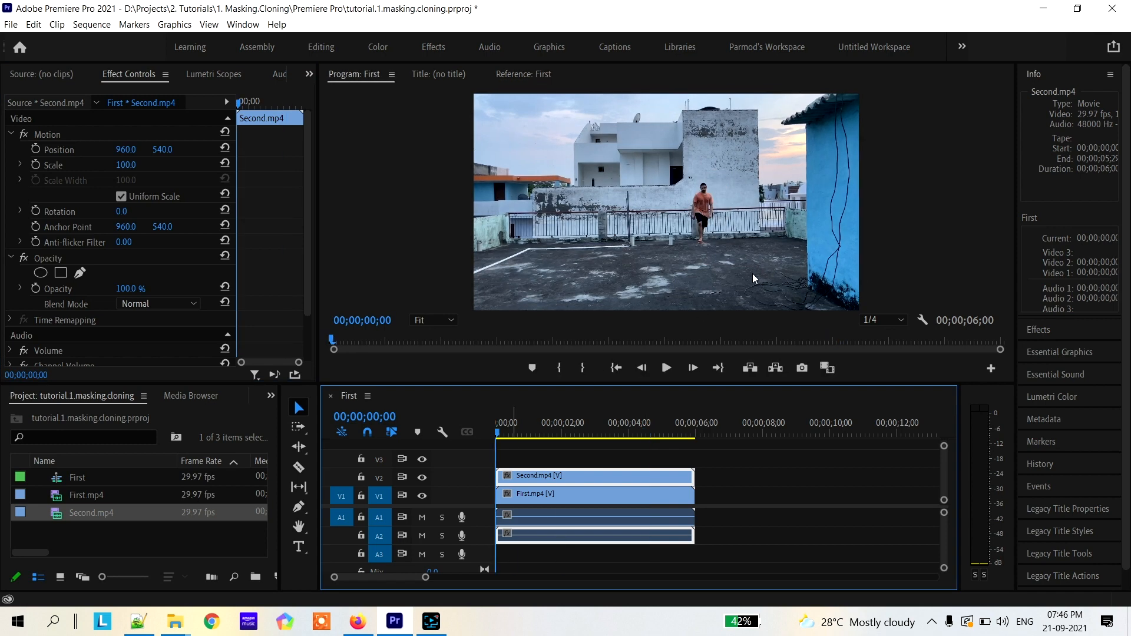
Draw a small four-point pen mask on Second.mp4 over the empty ground below the man, and enable Mask Path animation at 00;00;00;00
{"action": "left_click", "coordinate": [80, 272]}
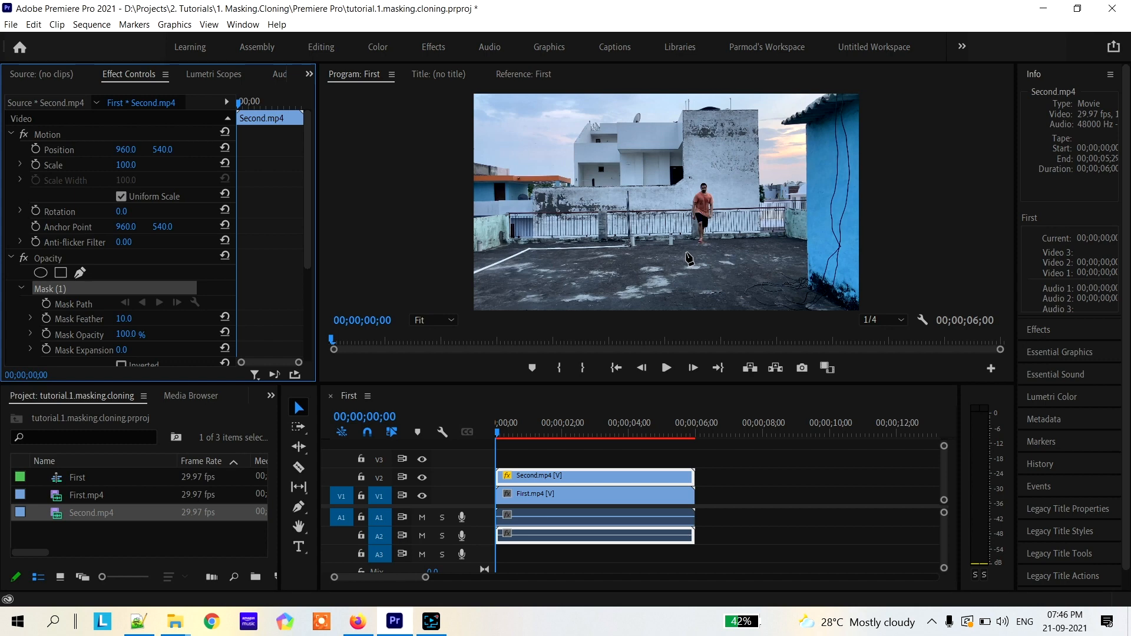
{"action": "left_click", "coordinate": [687, 252]}
{"action": "left_click", "coordinate": [739, 248]}
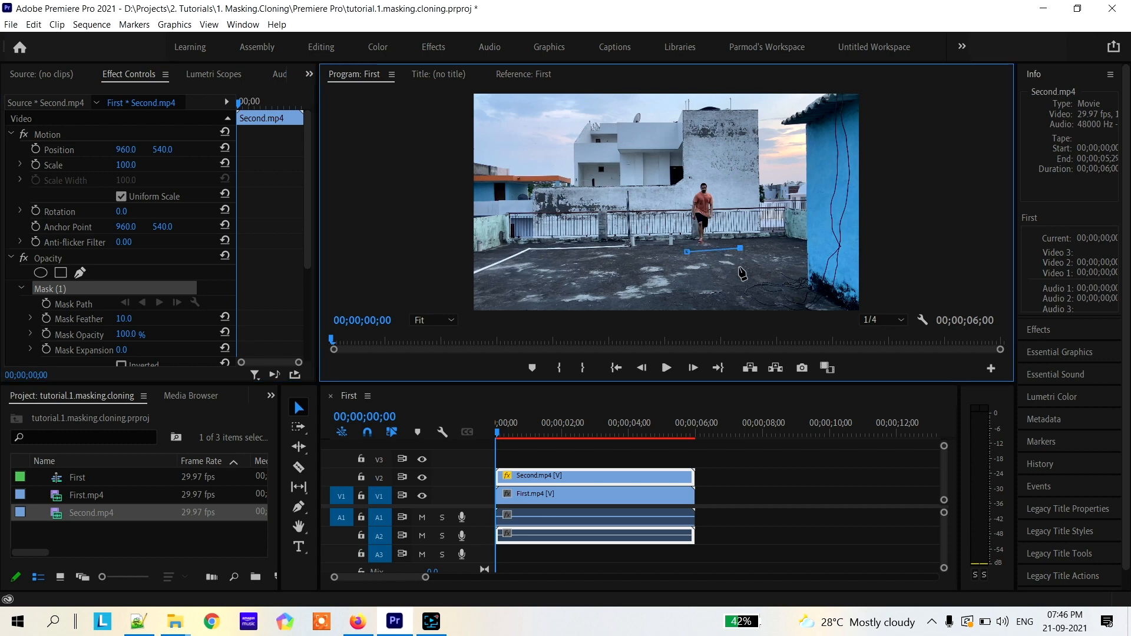
{"action": "left_click", "coordinate": [740, 270]}
{"action": "left_click", "coordinate": [680, 277]}
{"action": "left_click", "coordinate": [687, 253]}
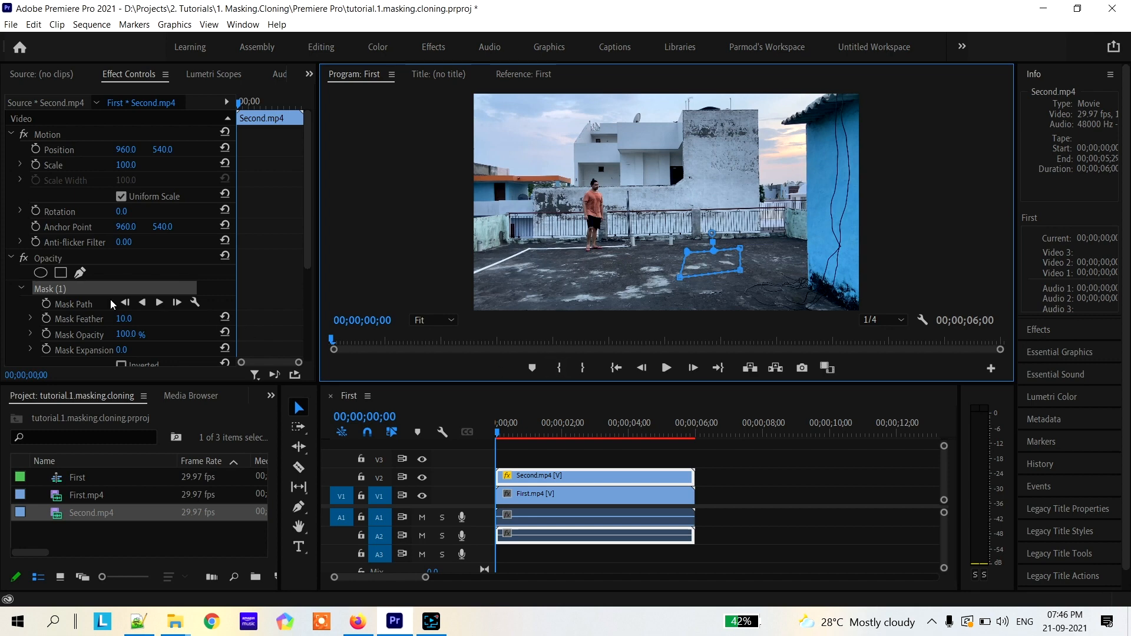
{"action": "left_click", "coordinate": [46, 304]}
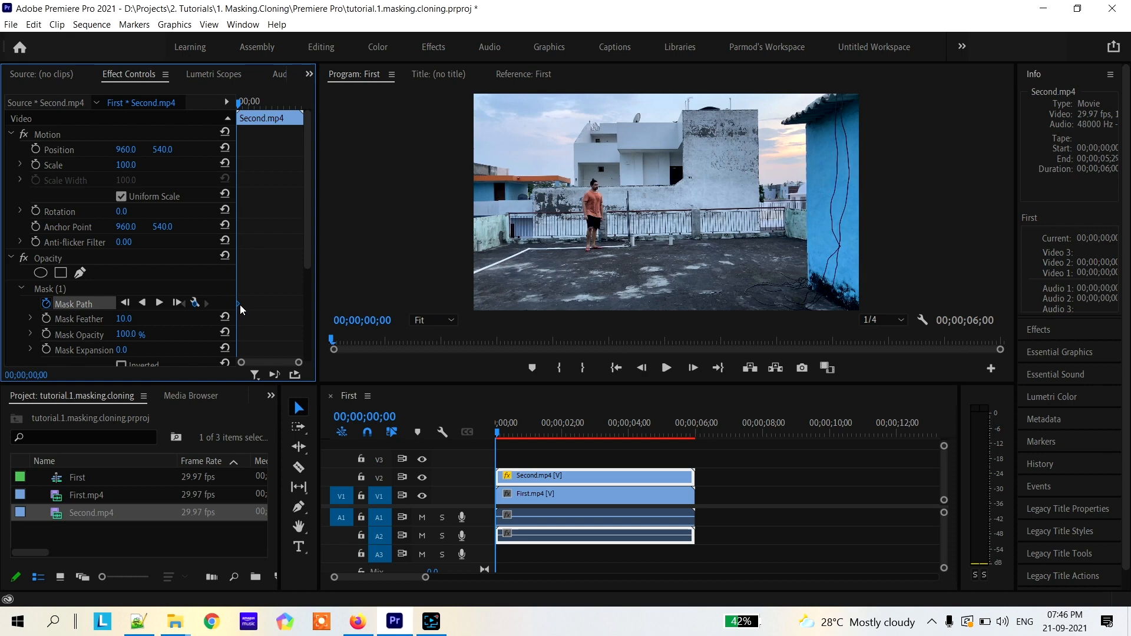
At 00;00;01;21, reshape the Second.mp4 mask with an added point so it encloses the whole man on the right, keyframing the Mask Path
{"action": "left_click_drag", "start_coordinate": [240, 104], "coordinate": [259, 106]}
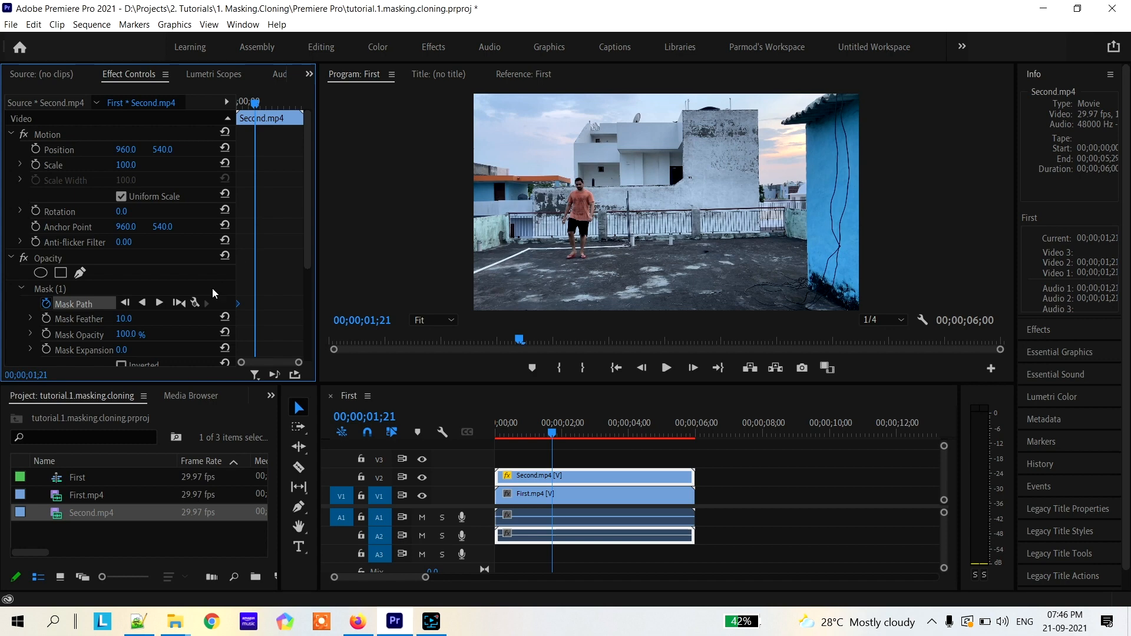
{"action": "left_click", "coordinate": [54, 290]}
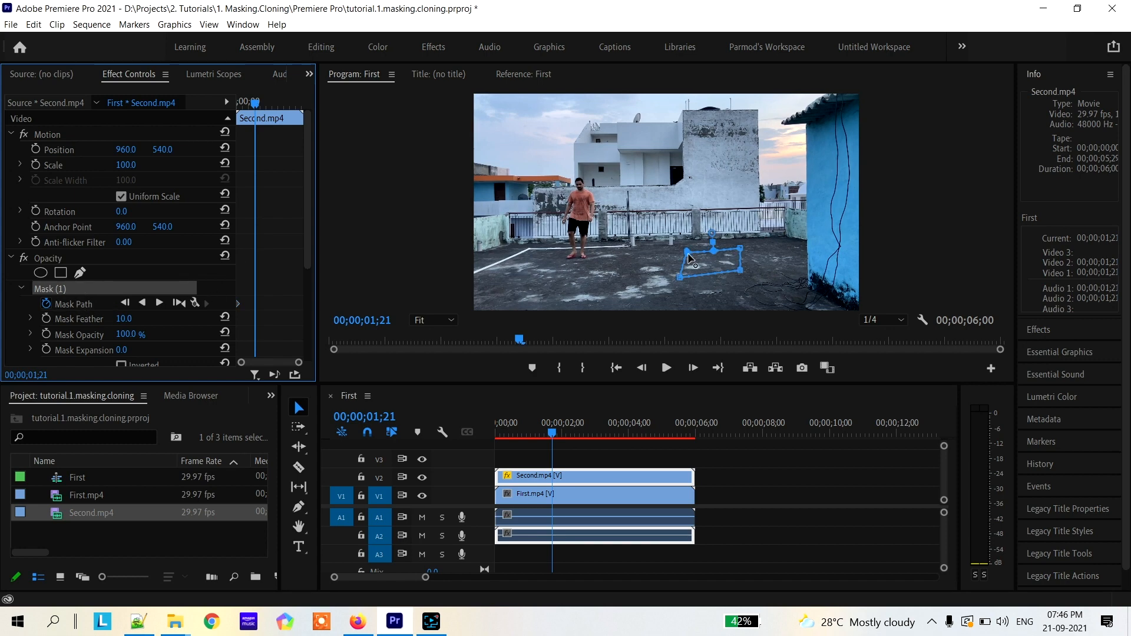
{"action": "left_click_drag", "start_coordinate": [686, 255], "coordinate": [648, 194]}
{"action": "left_click_drag", "start_coordinate": [687, 254], "coordinate": [746, 220]}
{"action": "left_click_drag", "start_coordinate": [686, 257], "coordinate": [713, 210]}
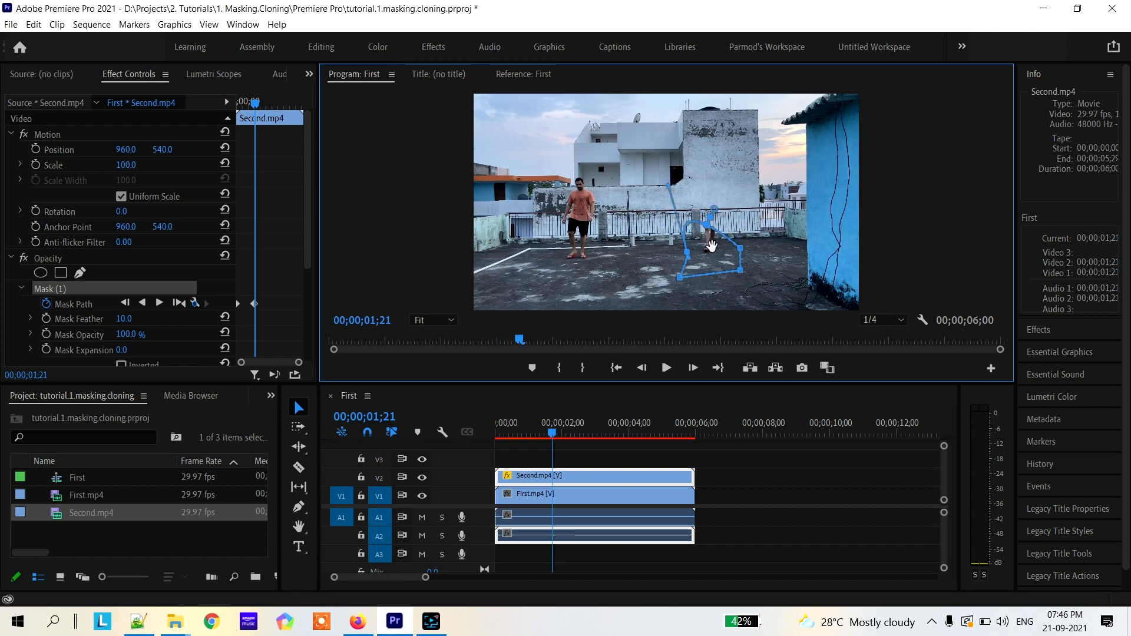
{"action": "left_click_drag", "start_coordinate": [747, 199], "coordinate": [746, 154]}
{"action": "left_click", "coordinate": [697, 192]}
{"action": "left_click_drag", "start_coordinate": [697, 191], "coordinate": [675, 154]}
{"action": "left_click_drag", "start_coordinate": [686, 250], "coordinate": [681, 301]}
{"action": "mouse_move", "coordinate": [741, 271]}
{"action": "left_mouse_down"}
{"action": "mouse_move", "coordinate": [750, 300]}
{"action": "mouse_move", "coordinate": [746, 291]}
{"action": "left_mouse_up"}
{"action": "left_click", "coordinate": [255, 305]}
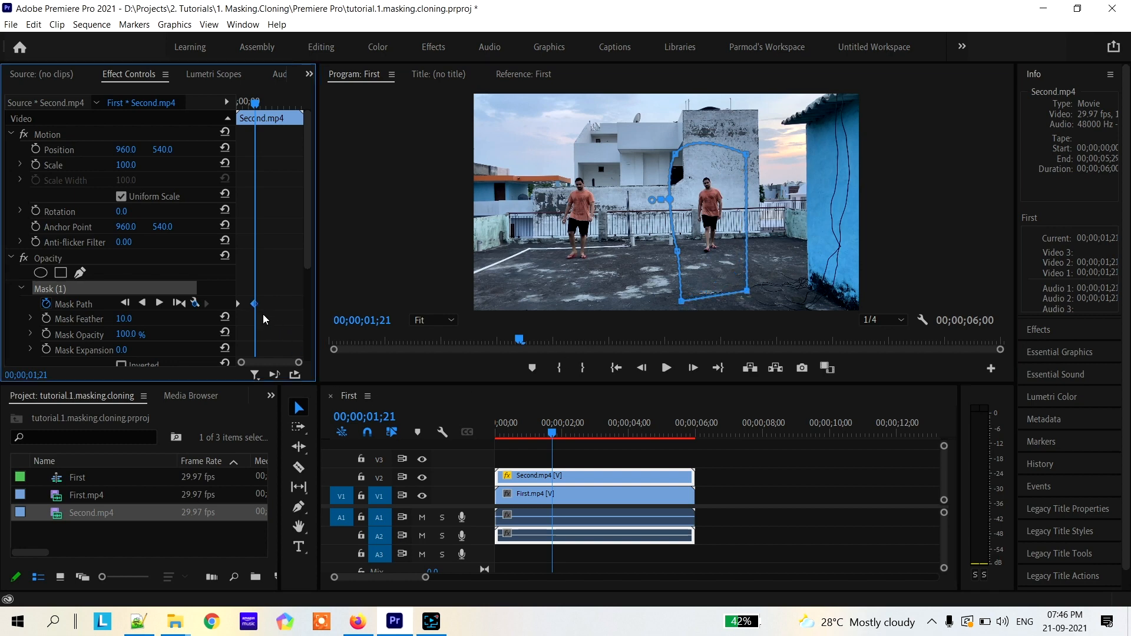
Deselect the clip and play the First sequence twice from the beginning to review the animated mask
{"action": "left_click_drag", "start_coordinate": [255, 105], "coordinate": [231, 105]}
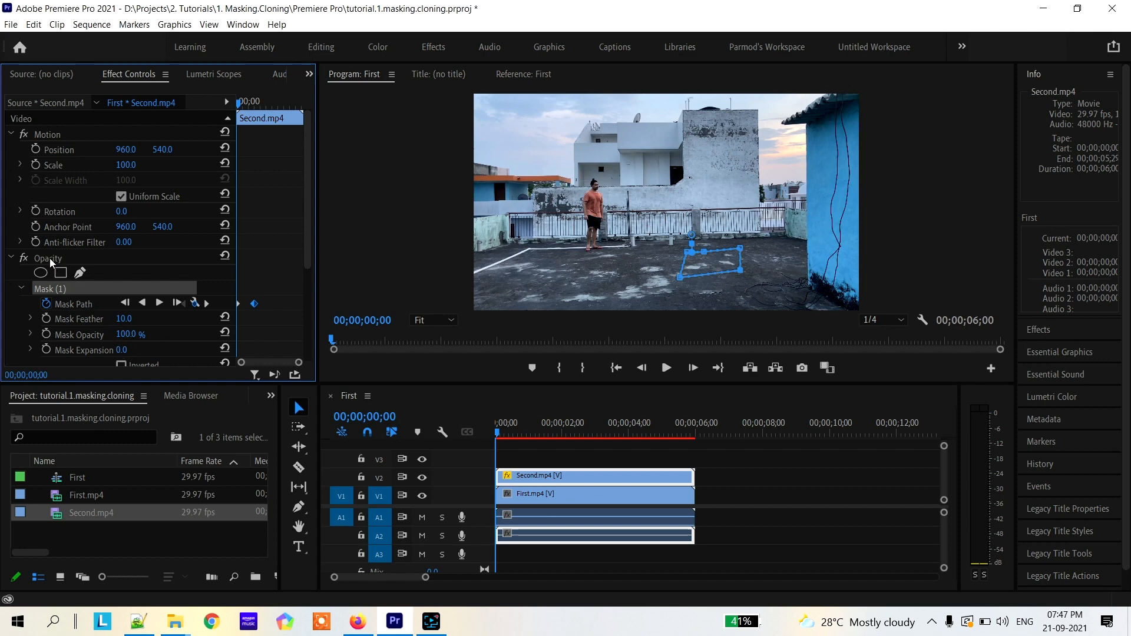
{"action": "left_click", "coordinate": [711, 459]}
{"action": "key", "text": "space"}
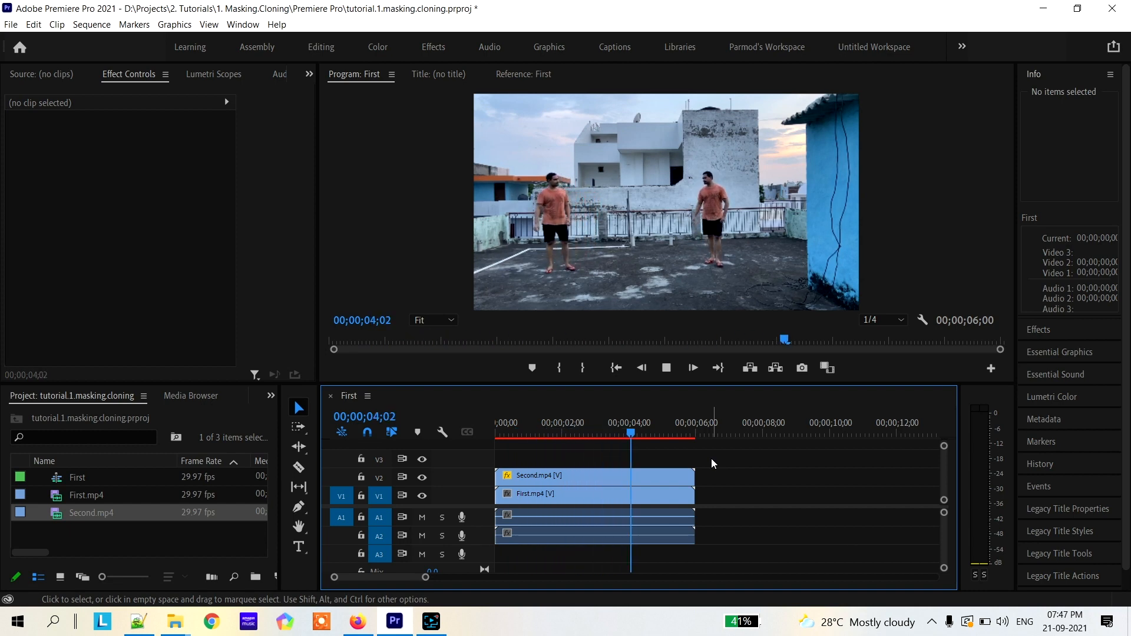
{"action": "key", "text": "space"}
{"action": "left_click_drag", "start_coordinate": [646, 439], "coordinate": [473, 443]}
{"action": "key", "text": "space"}
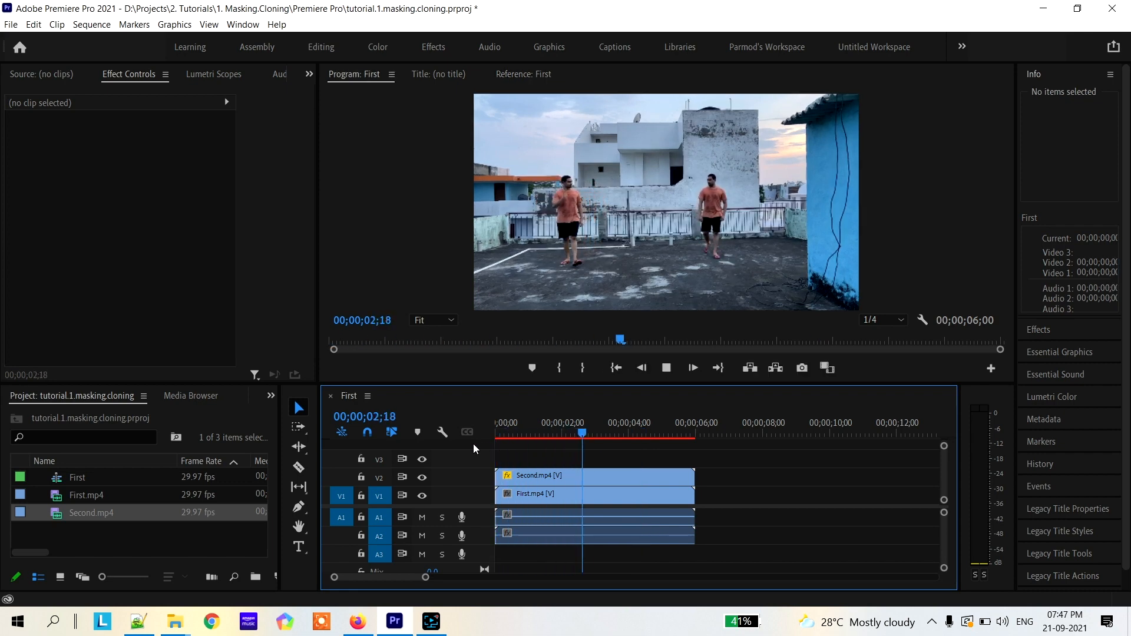
{"action": "key", "text": "space"}
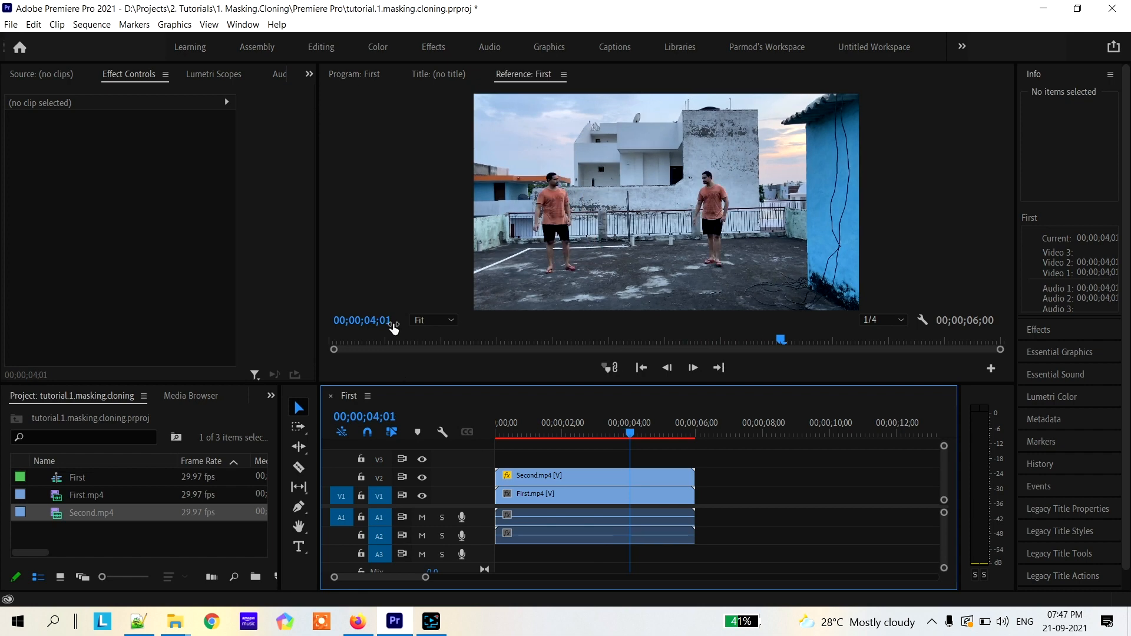
Start a media export of the First sequence and create an "exports" folder inside 1. Masking.Cloning as the output location
{"action": "left_click", "coordinate": [10, 25]}
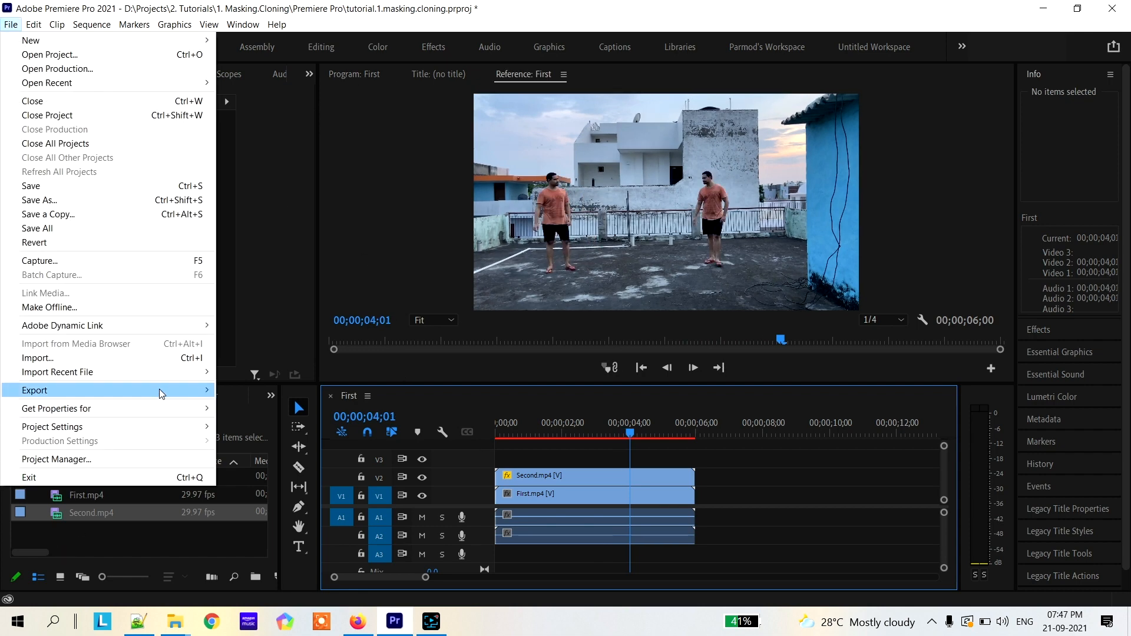
{"action": "mouse_move", "coordinate": [163, 389]}
{"action": "left_click", "coordinate": [283, 389]}
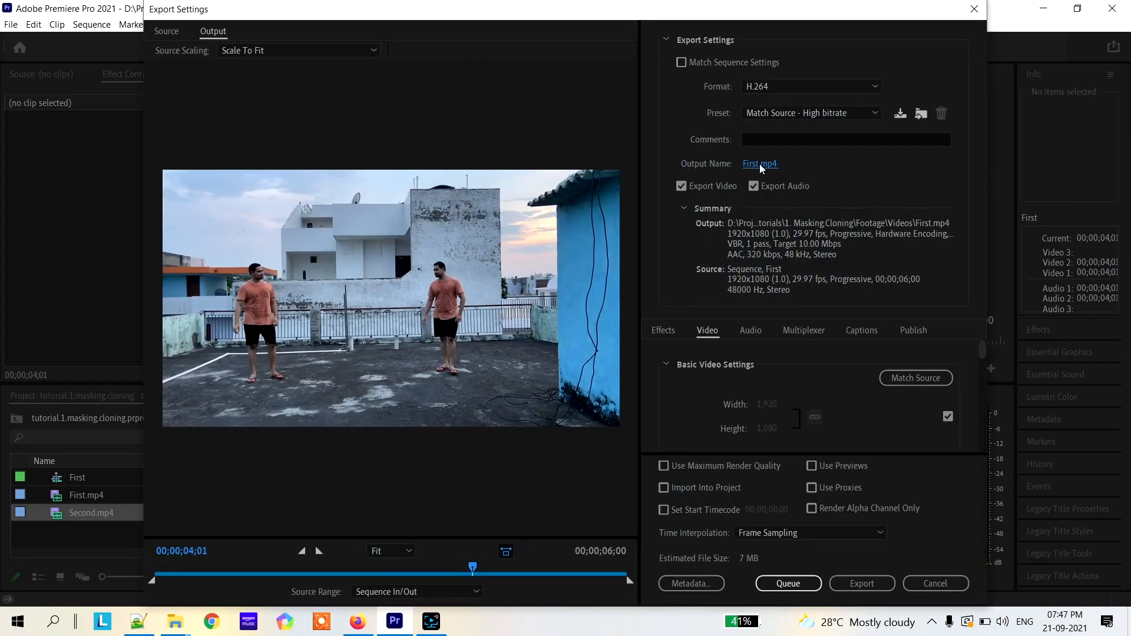
{"action": "left_click", "coordinate": [759, 165]}
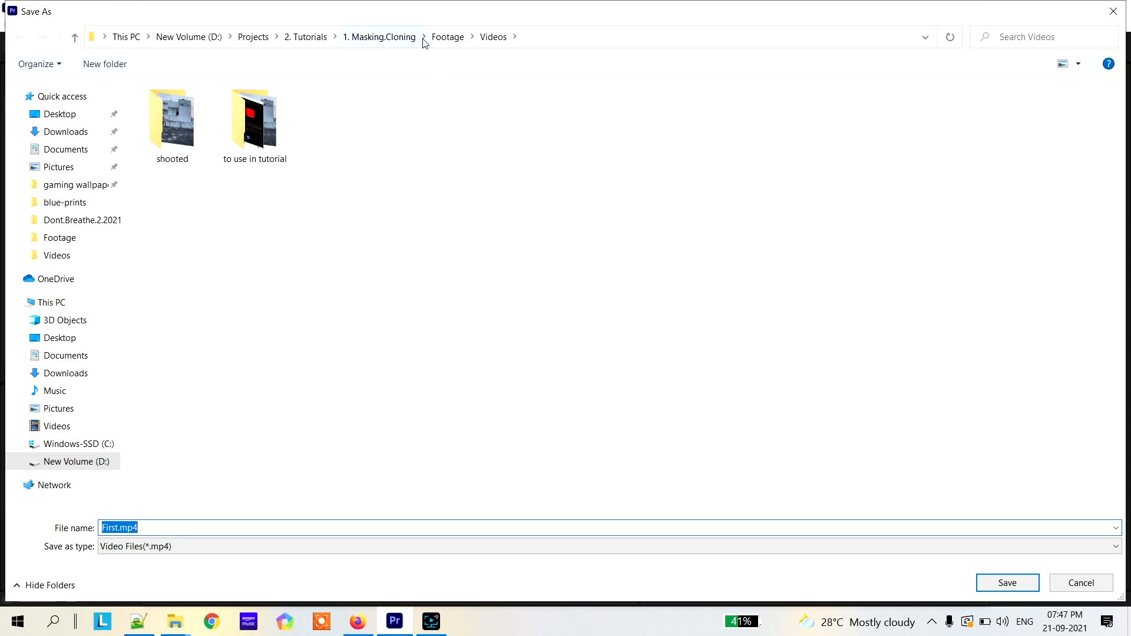
{"action": "left_click", "coordinate": [398, 38]}
{"action": "left_click", "coordinate": [117, 65]}
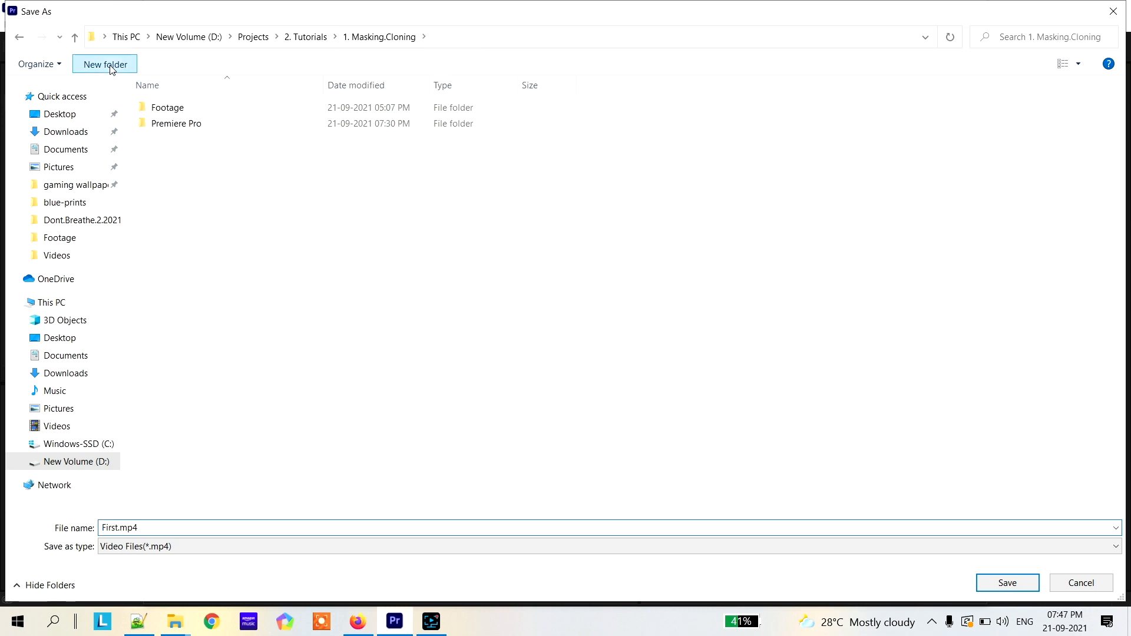
{"action": "type", "text": "exports"}
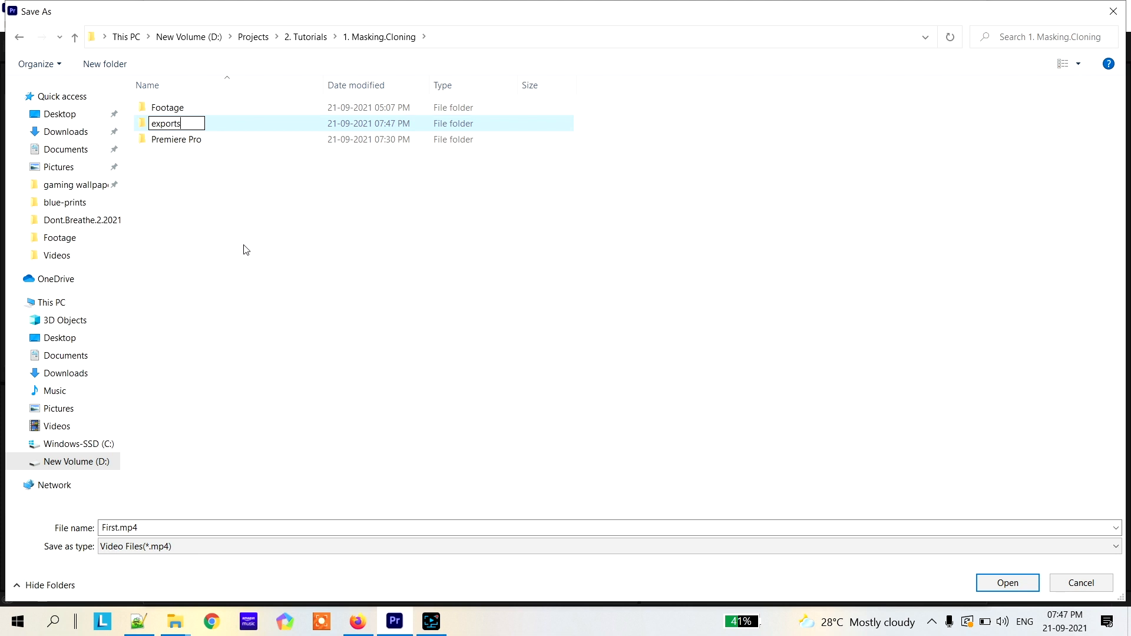
{"action": "key", "text": "Return"}
{"action": "key", "text": "Return"}
Name the output file "cloning" and save it in the exports folder
{"action": "left_click", "coordinate": [121, 527]}
{"action": "double_click", "coordinate": [121, 527]}
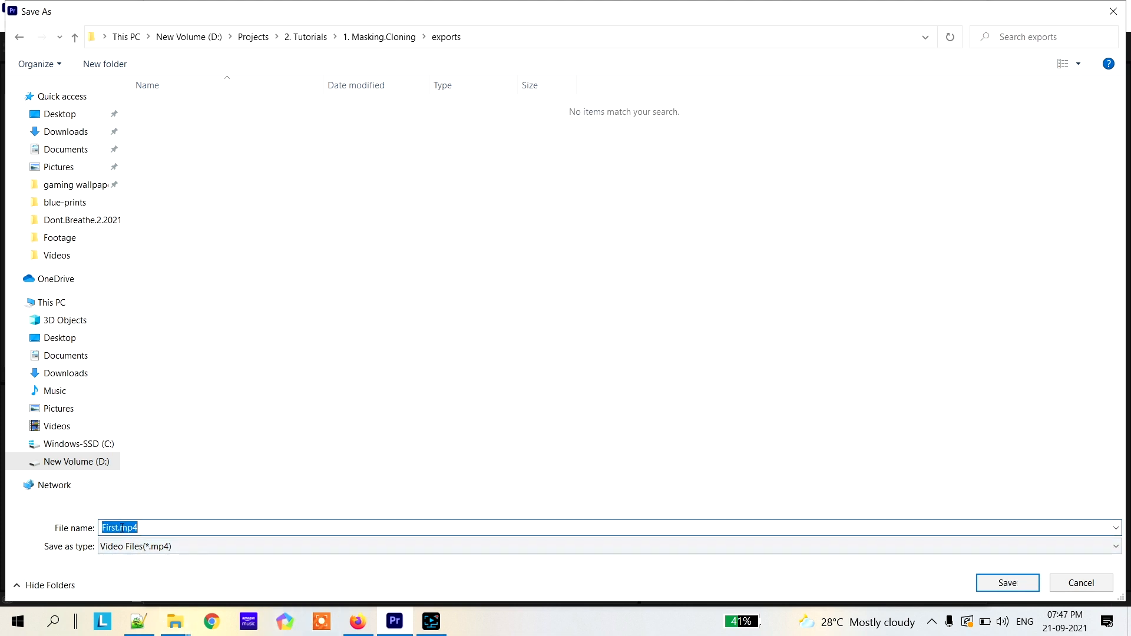
{"action": "left_click", "coordinate": [118, 527]}
{"action": "type", "text": "cloning"}
{"action": "key", "text": "Return"}
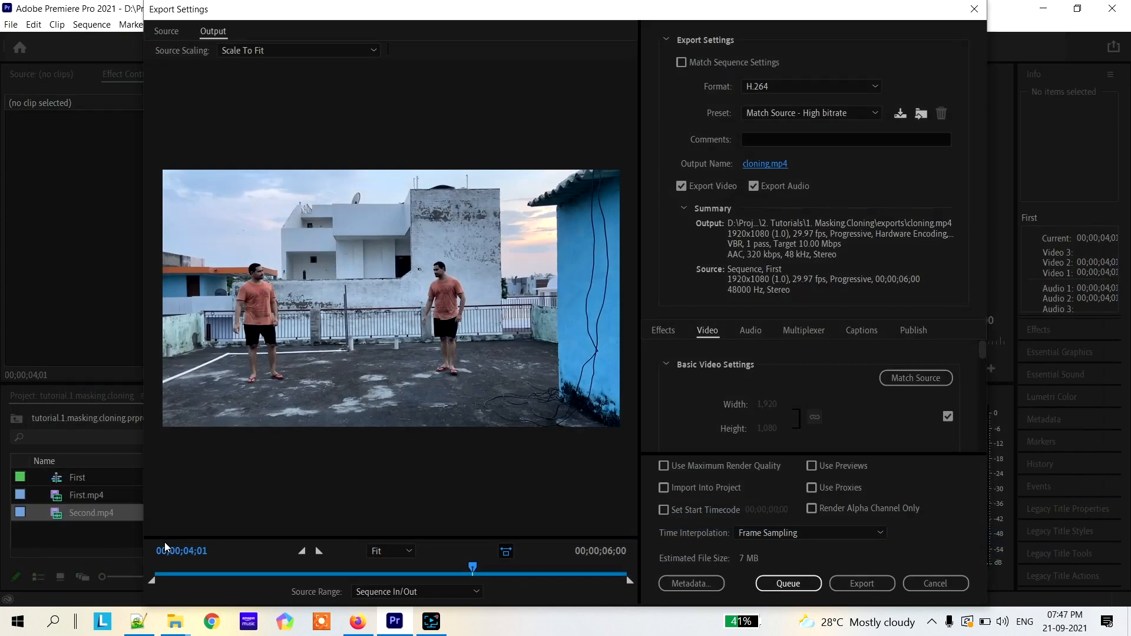
Keep the H.264 format with the Match Source - High bitrate preset and export the sequence
{"action": "left_click", "coordinate": [815, 113]}
{"action": "left_click", "coordinate": [815, 111]}
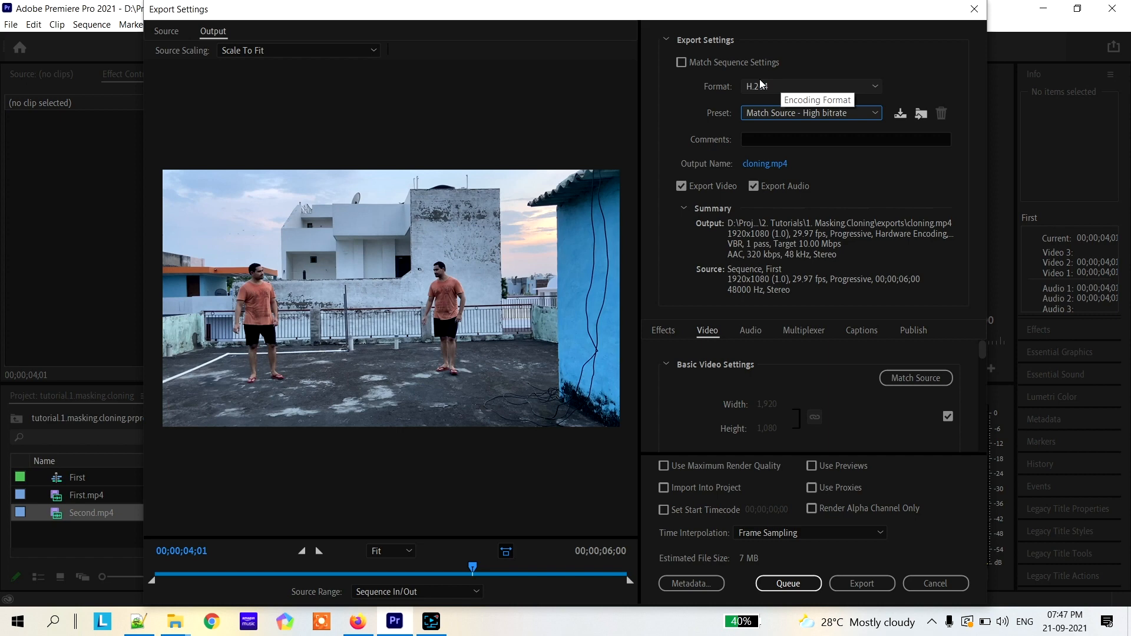
{"action": "left_click", "coordinate": [864, 584]}
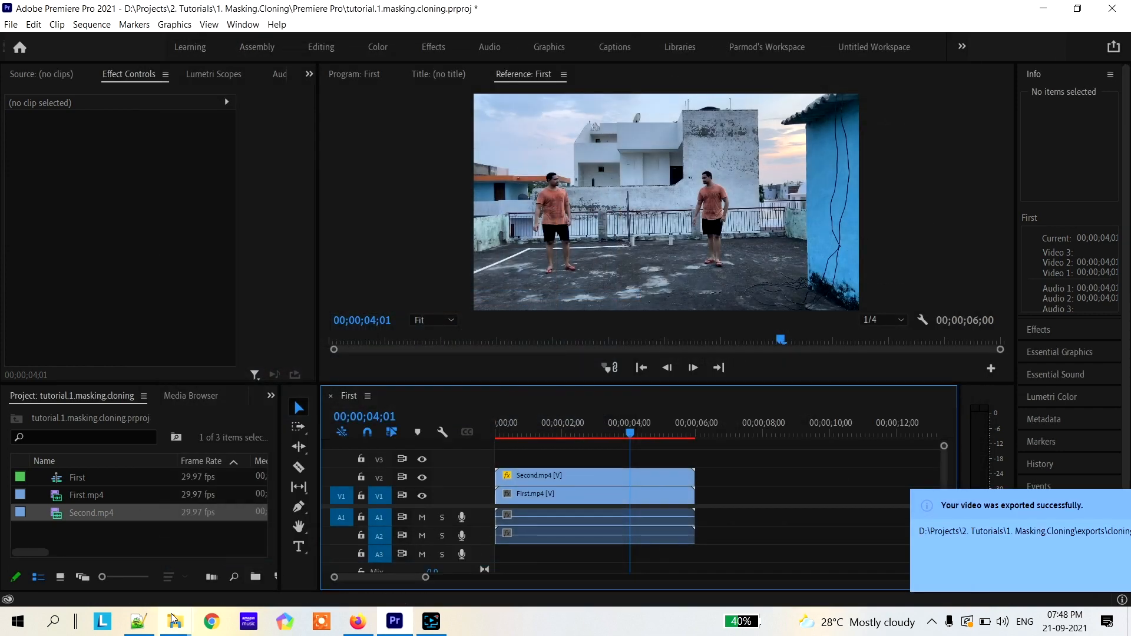
Switch to File Explorer, go to the exports folder in 1. Masking.Cloning, and play cloning.mp4 full screen in VLC media player
{"action": "mouse_move", "coordinate": [175, 618]}
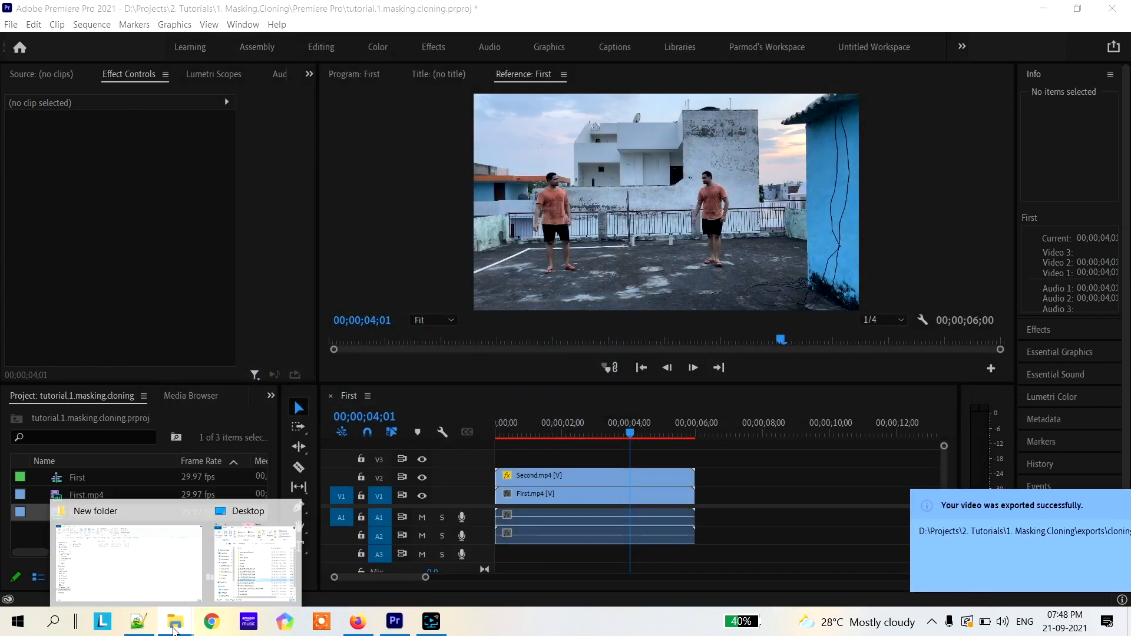
{"action": "left_click", "coordinate": [159, 587]}
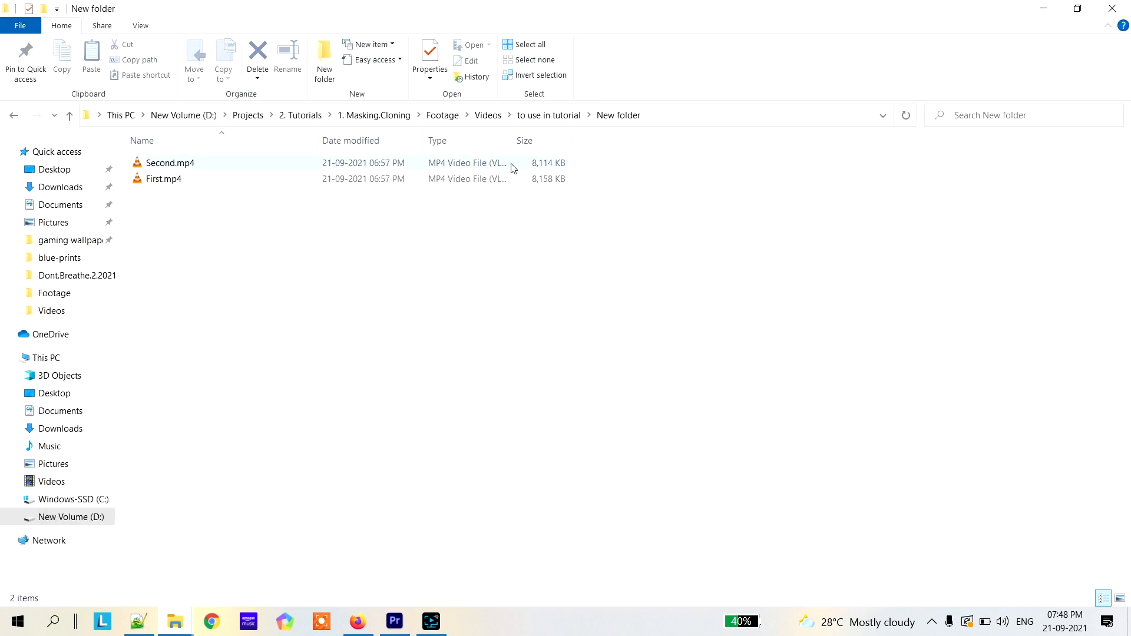
{"action": "key", "text": "BackSpace"}
{"action": "key", "text": "BackSpace"}
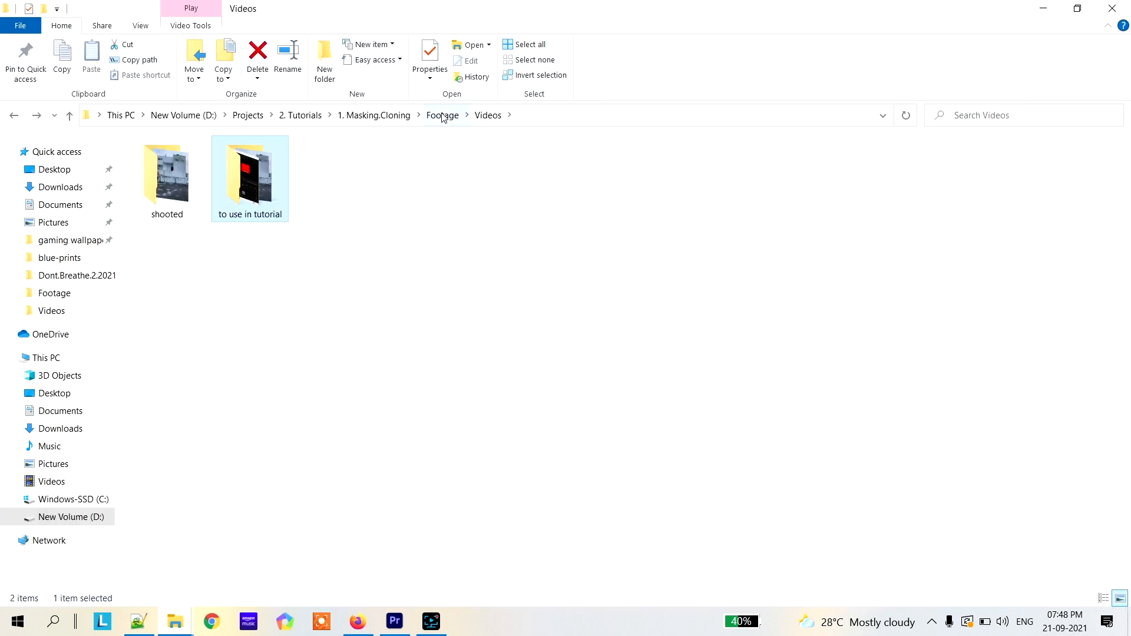
{"action": "left_click", "coordinate": [380, 115]}
{"action": "double_click", "coordinate": [162, 167]}
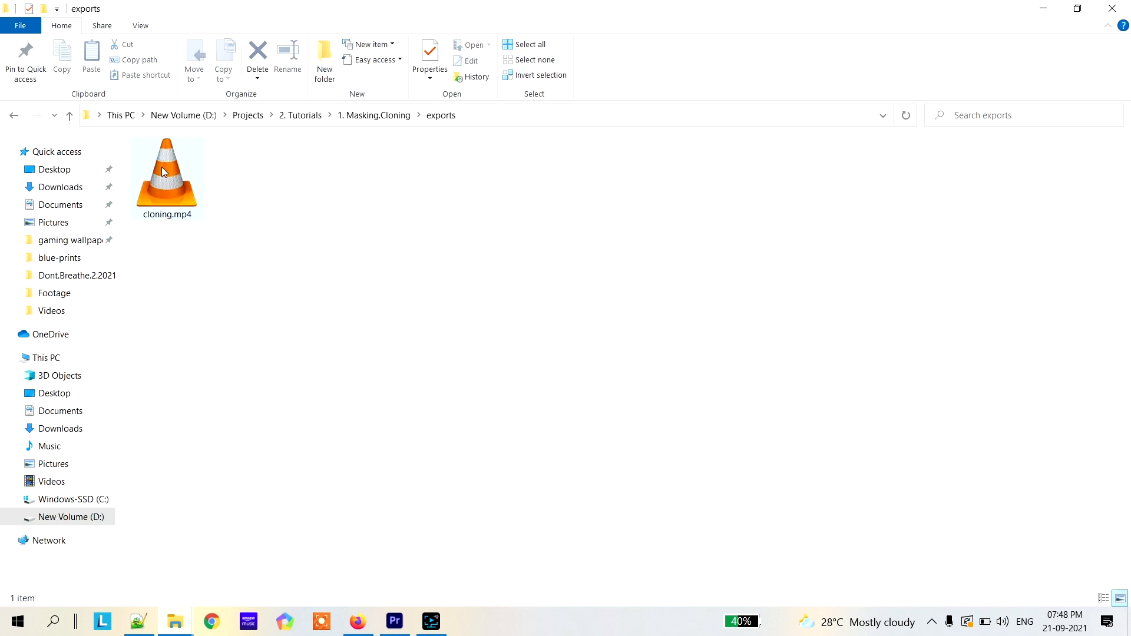
{"action": "double_click", "coordinate": [161, 168]}
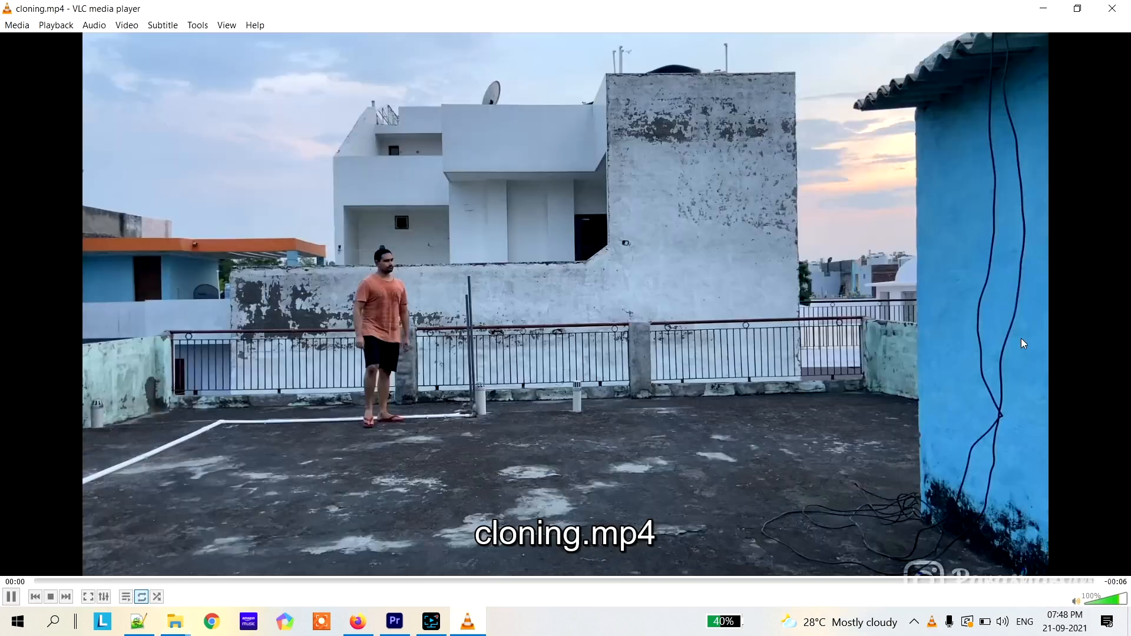
{"action": "double_click", "coordinate": [1021, 339]}
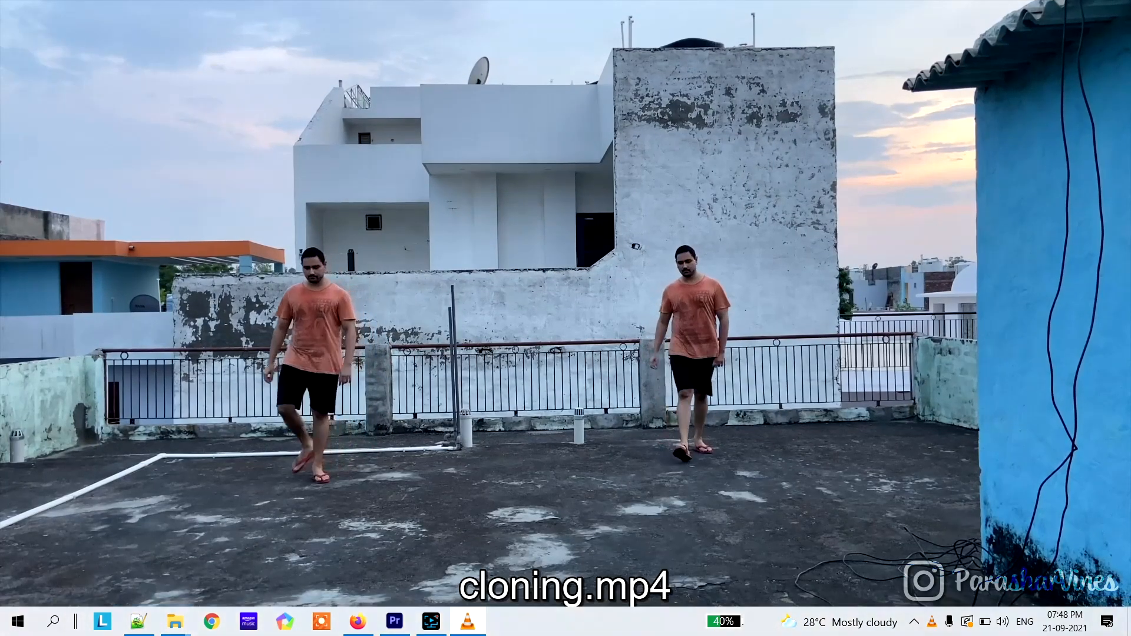